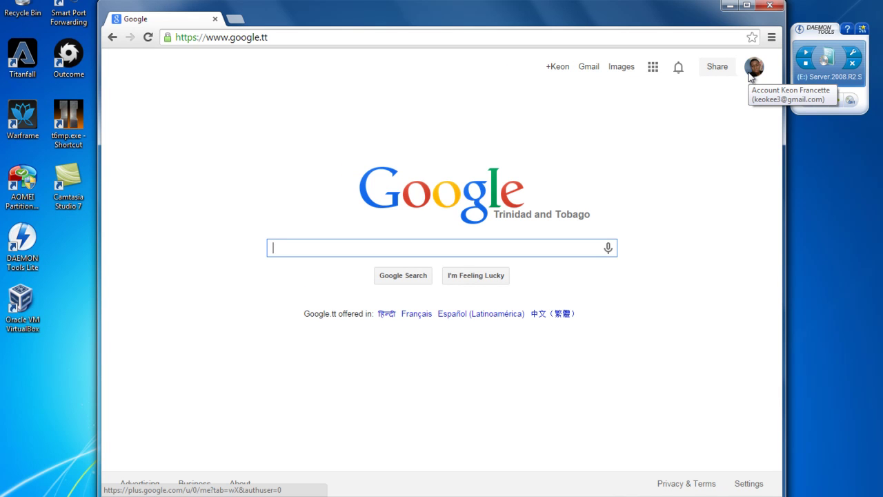
- Search Google for 'rufus', open the rufus.akeo.ie result and scroll through its page
type("rufus")
key("Return")
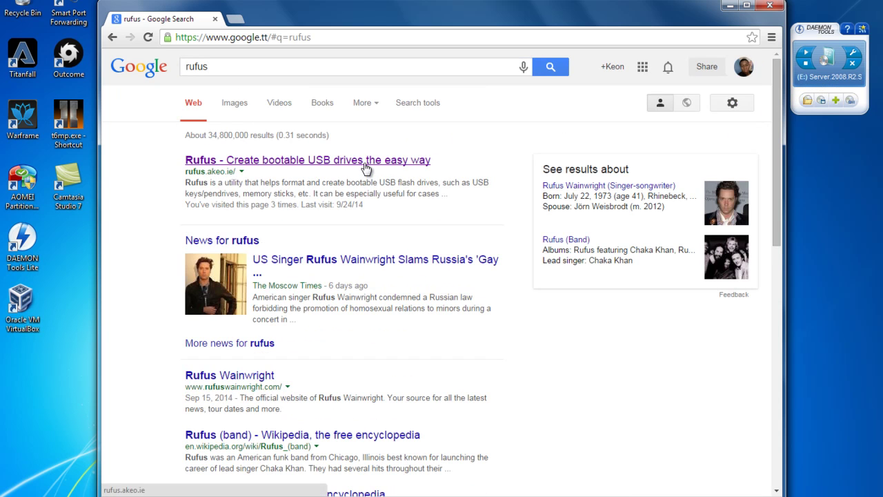
left_click(331, 164)
scroll(373, 254, "down", 5)
scroll(373, 254, "up", 5)
scroll(359, 255, "down", 1)
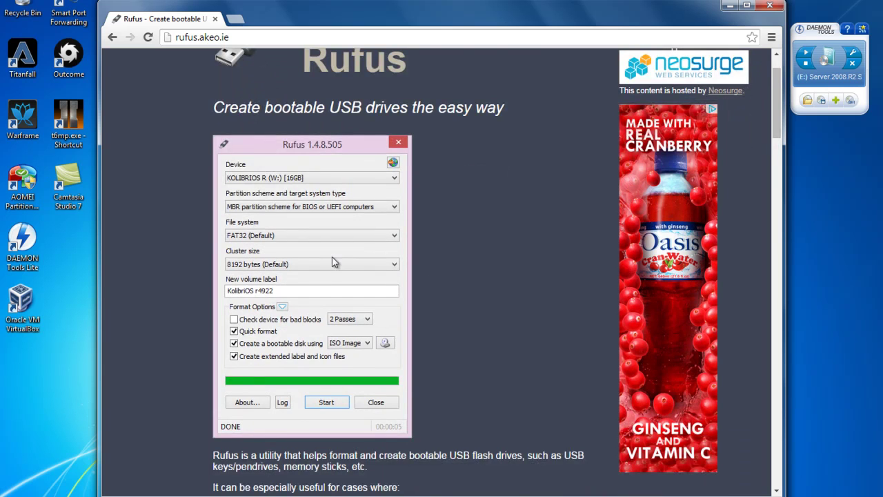
scroll(353, 282, "down", 1)
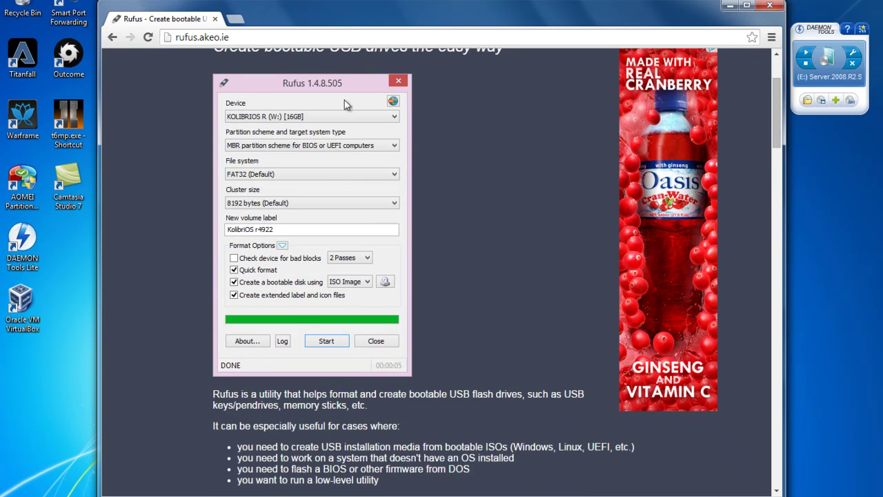
- Move the browser aside and place the rufus program icon in the second desktop column
left_click_drag(354, 18, 443, 10)
left_click_drag(172, 241, 110, 242)
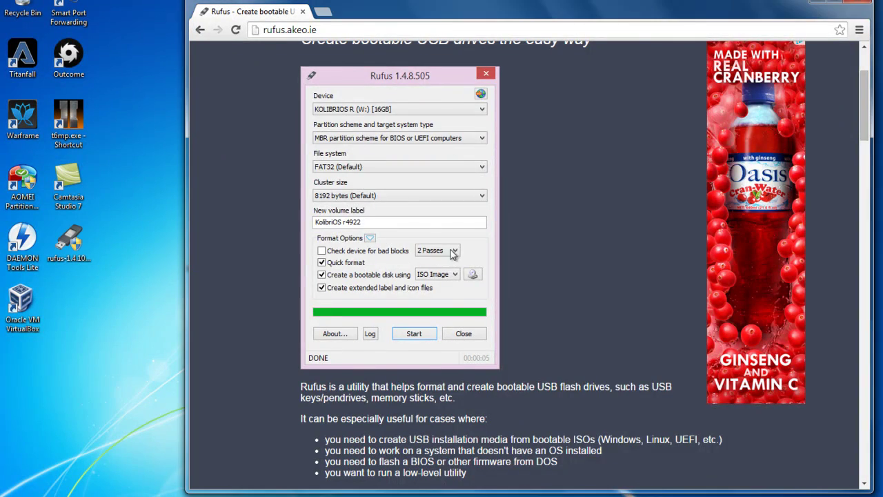
scroll(453, 289, "down", 4)
scroll(453, 290, "up", 6)
scroll(453, 290, "down", 2)
- Launch Rufus from the desktop and check the KINGSTON (F:) drive details in Computer
key("super+d")
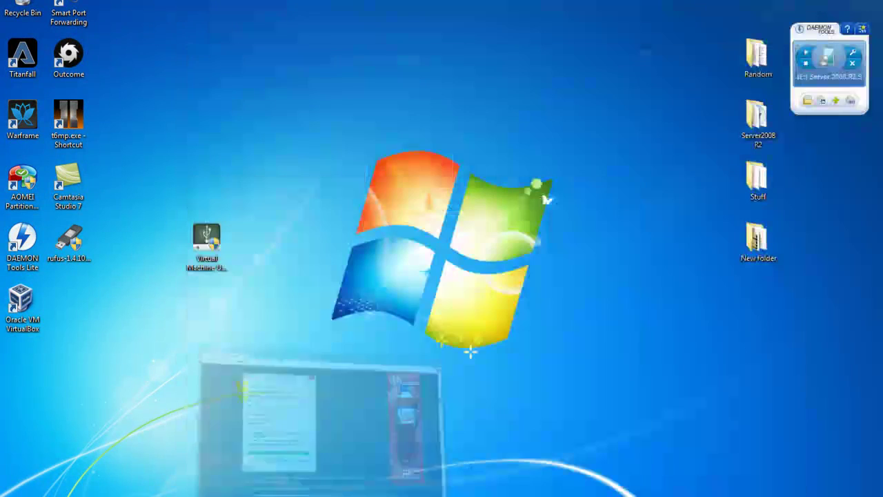
double_click(75, 239)
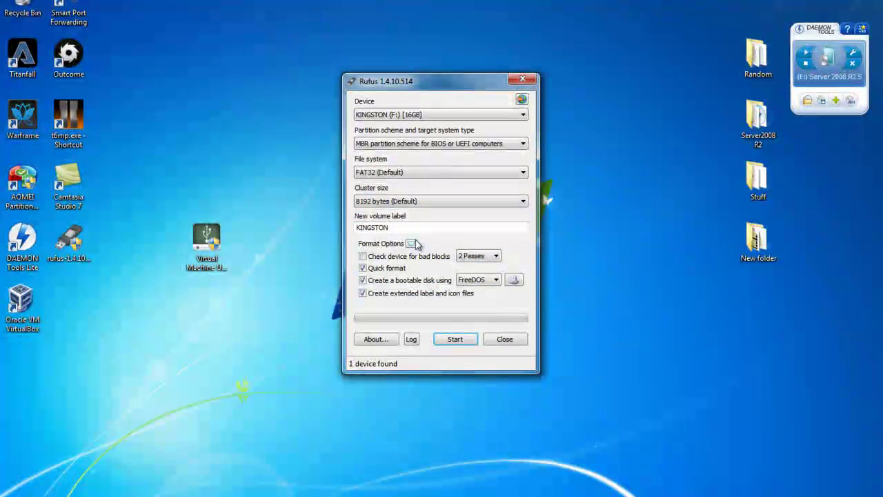
key("super")
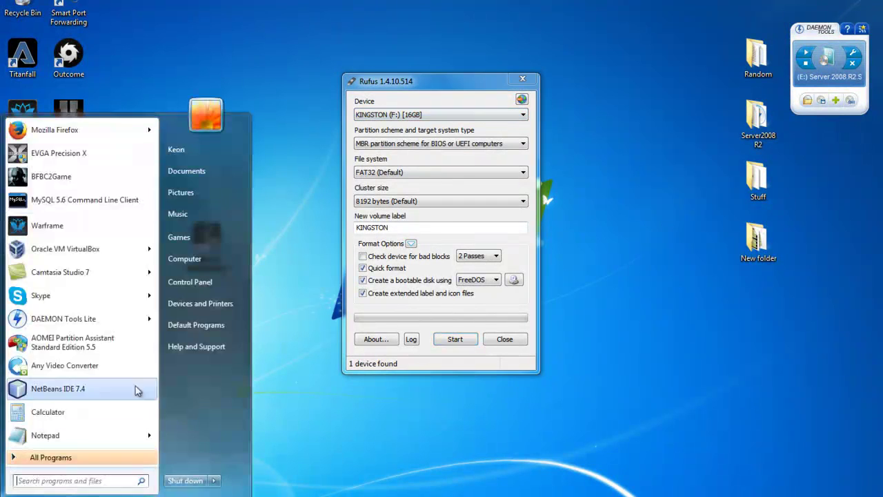
left_click(198, 261)
left_click(566, 254)
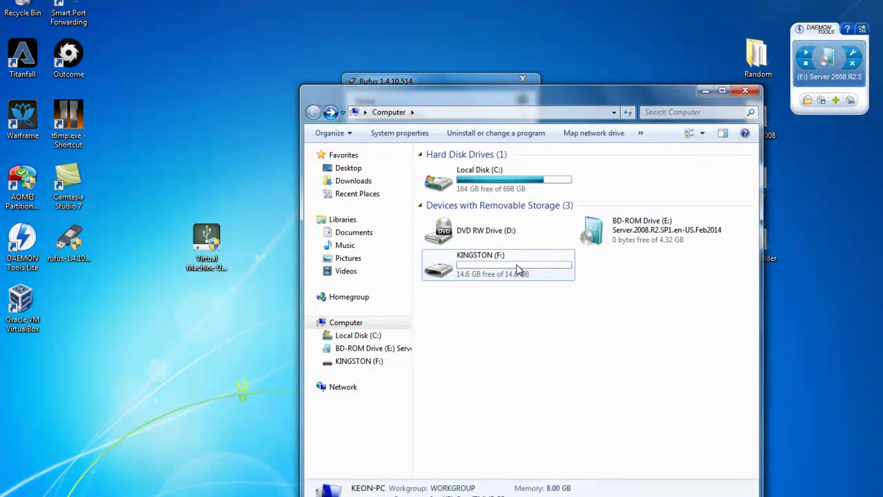
left_click(745, 91)
- Choose Server.2008.R2.SP1.en-US.Feb2014.iso as the Rufus ISO image
left_click_drag(439, 79, 390, 70)
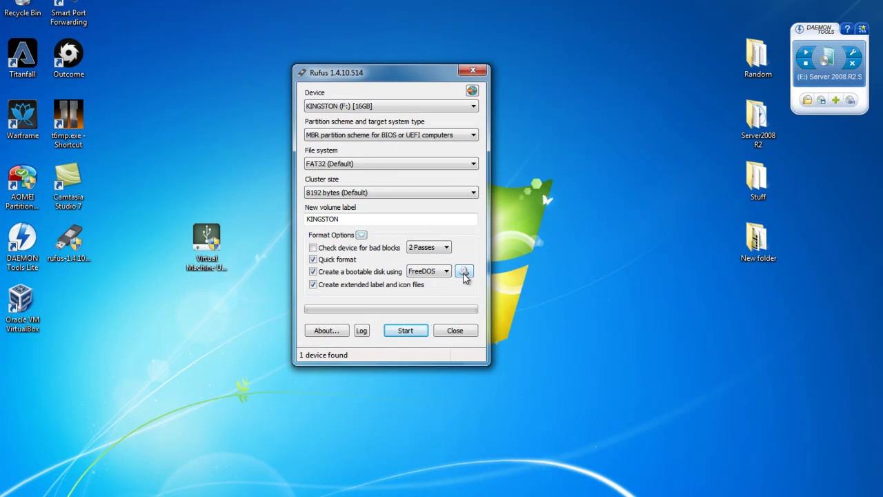
left_click(466, 272)
left_click(526, 169)
left_click_drag(518, 91, 474, 82)
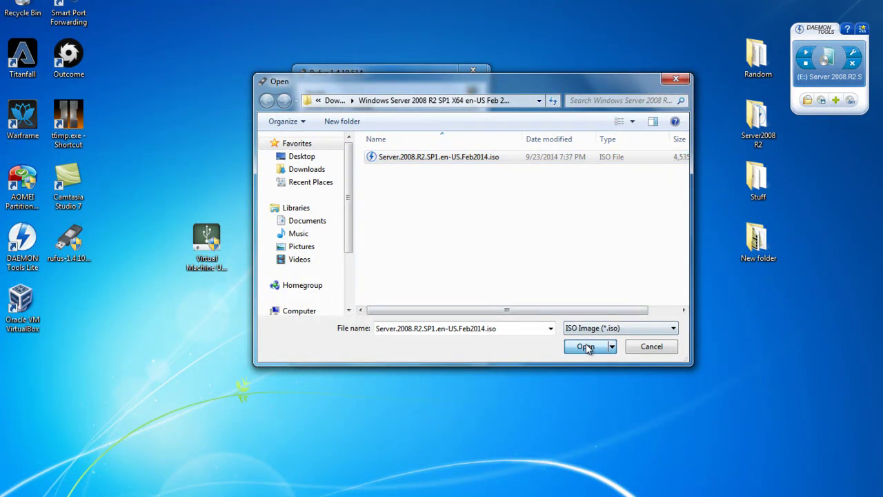
left_click(587, 347)
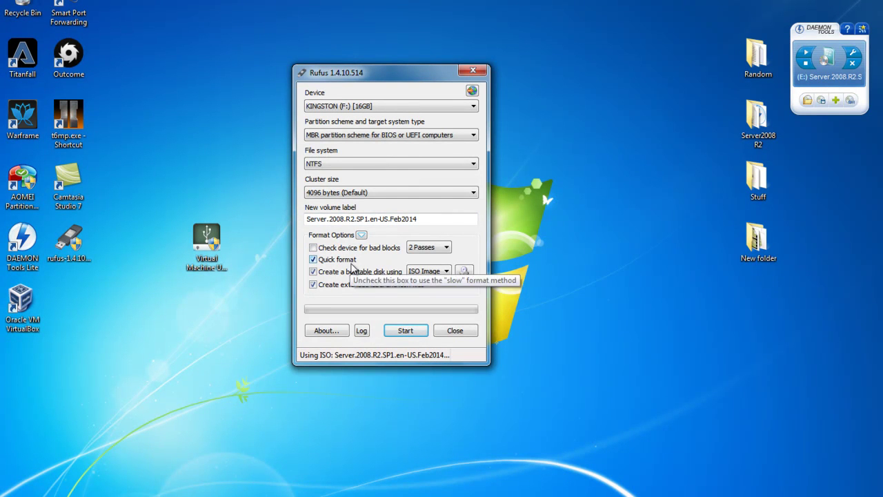
- Start the Rufus write, accept the data-destruction warning, then open Computer once it finishes
left_click(405, 332)
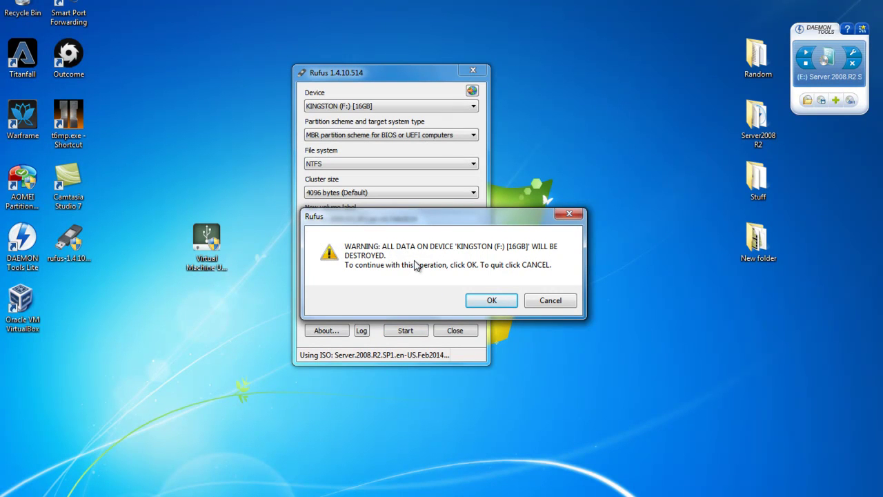
left_click(492, 299)
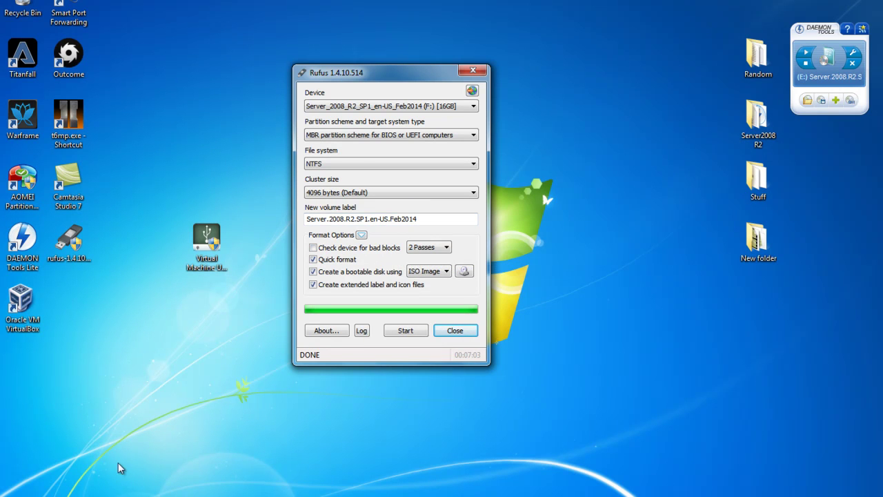
left_click(24, 485)
left_click(219, 257)
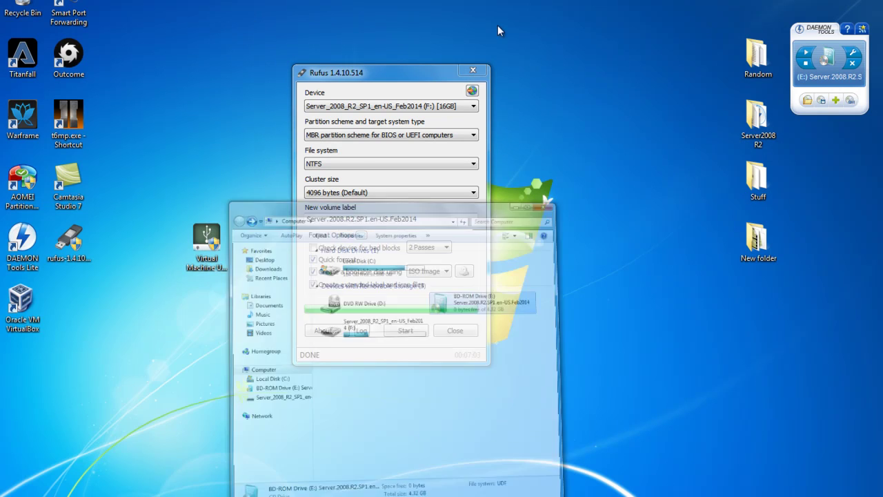
- Place Rufus and Computer side by side and inspect the F: and E: drive details
left_click_drag(418, 101, 497, 50)
left_click_drag(372, 73, 271, 61)
left_click(608, 211)
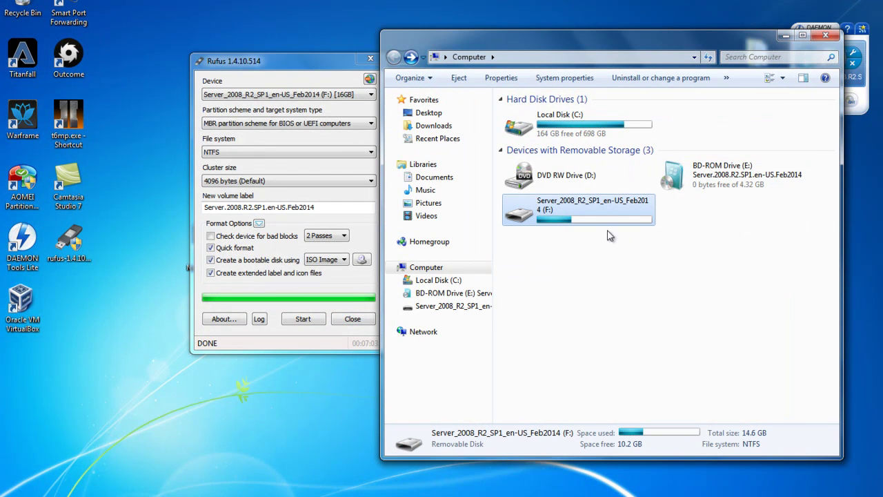
left_click(711, 183)
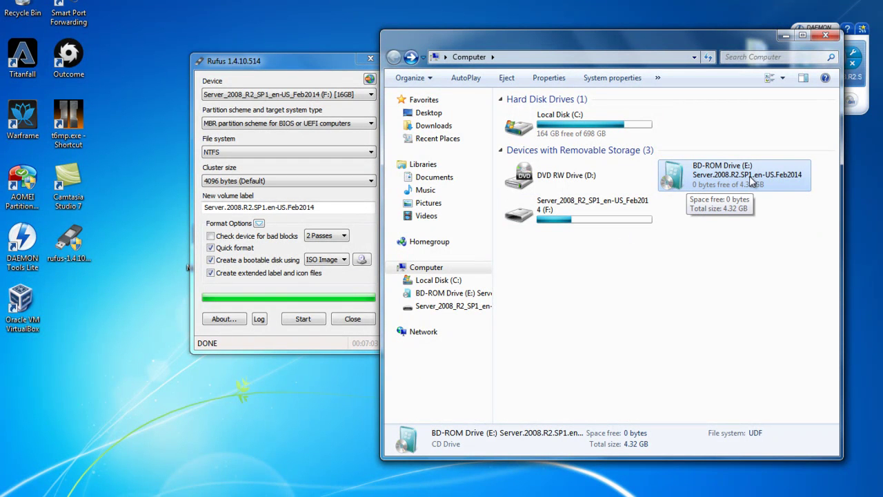
left_click(629, 202)
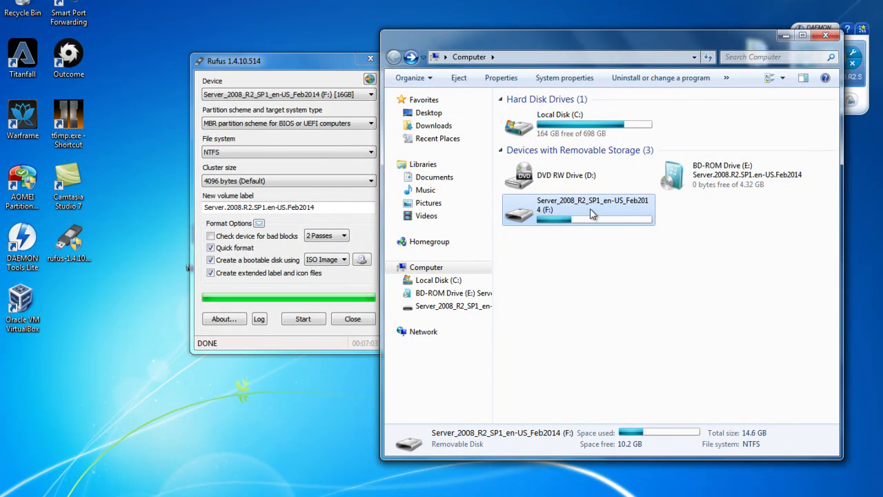
- Close Rufus and reposition Computer to uncover the Virtual Machine USB Boot icon
left_click_drag(339, 76, 274, 94)
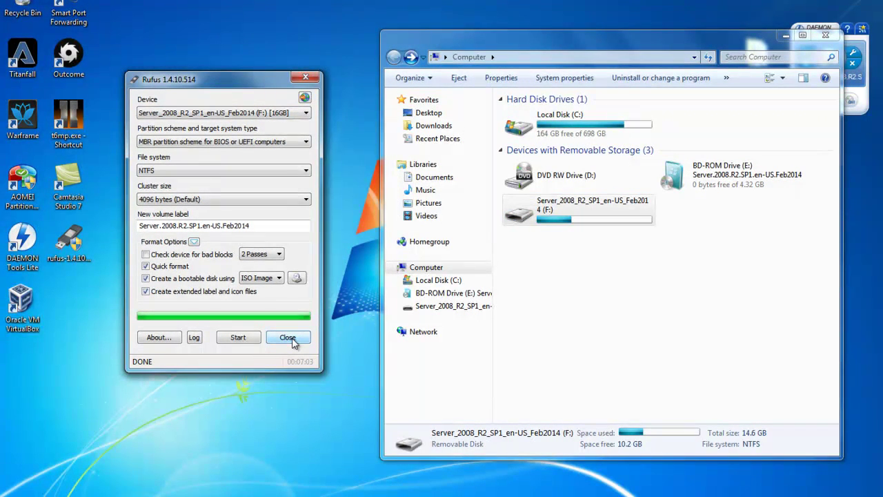
left_click(293, 341)
left_click_drag(608, 37, 430, 29)
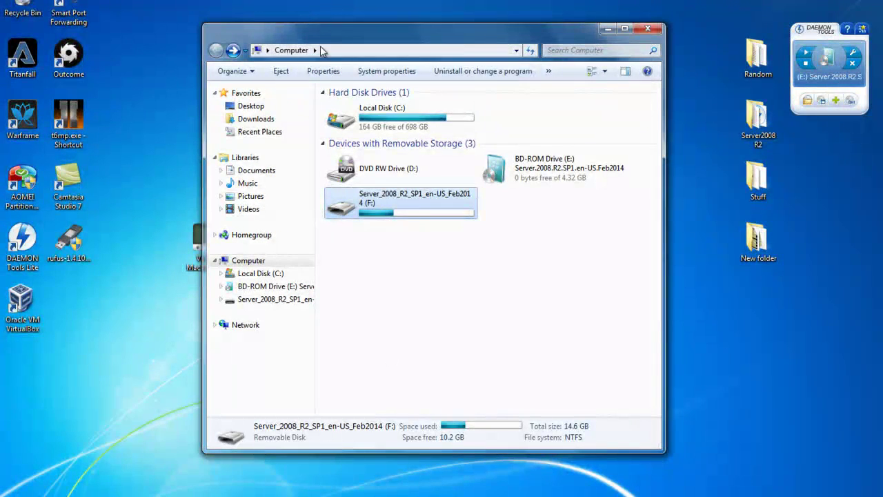
left_click_drag(321, 36, 373, 37)
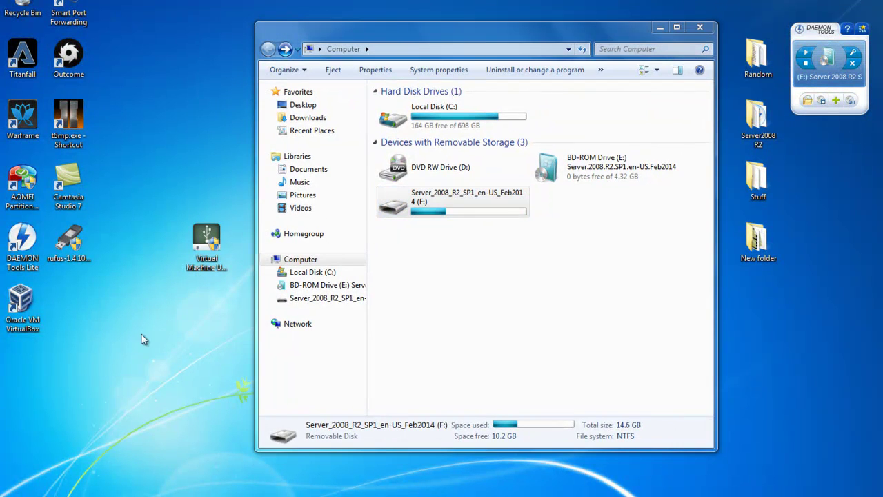
left_click_drag(328, 49, 365, 48)
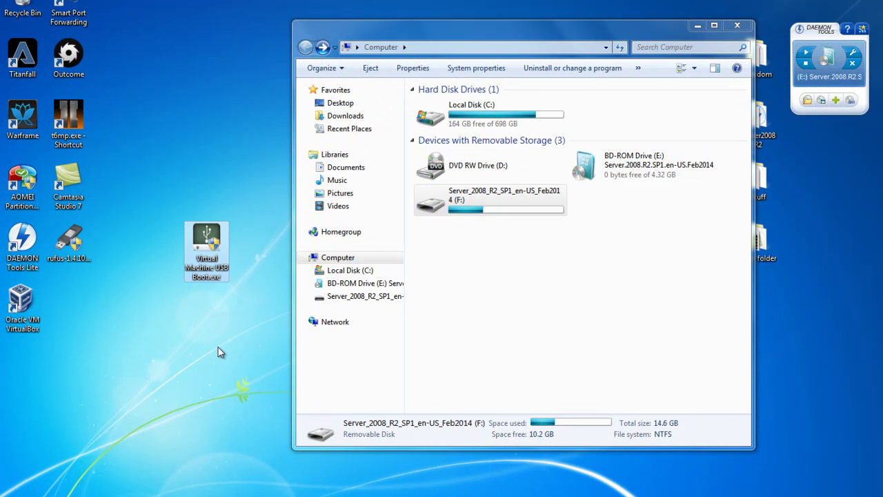
- Search Google for 'virtual machine usb boot' and open its reboot.pro page
mouse_move(235, 491)
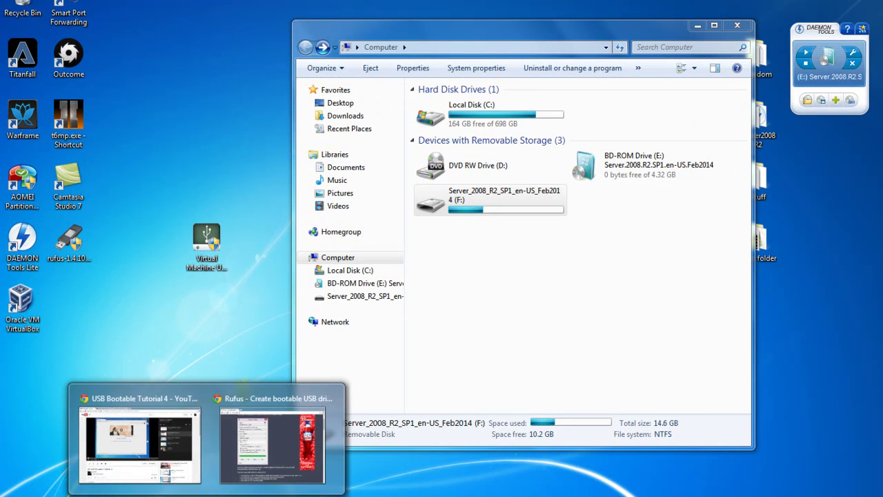
left_click(244, 472)
left_click(200, 31)
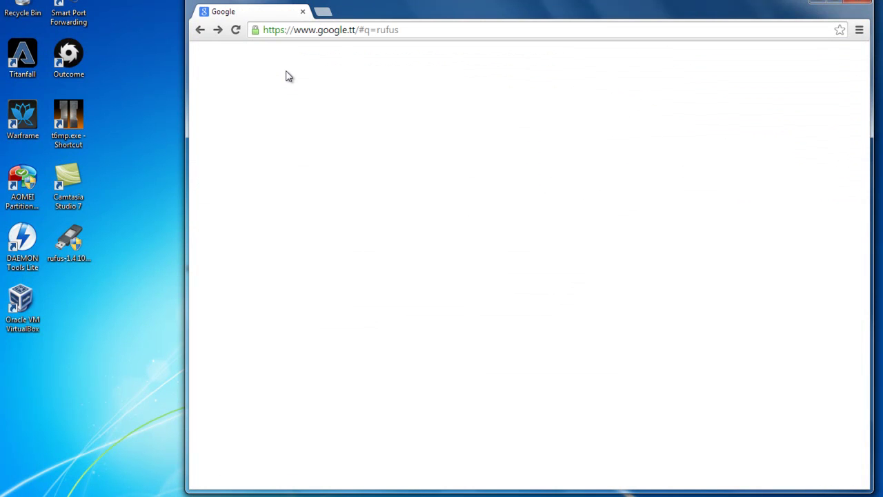
left_click(306, 59)
left_click_drag(301, 60, 257, 60)
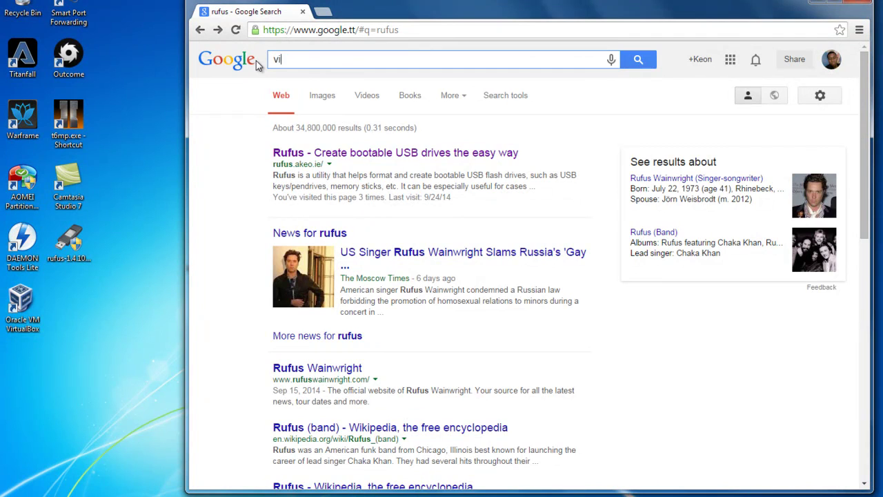
type("virtual")
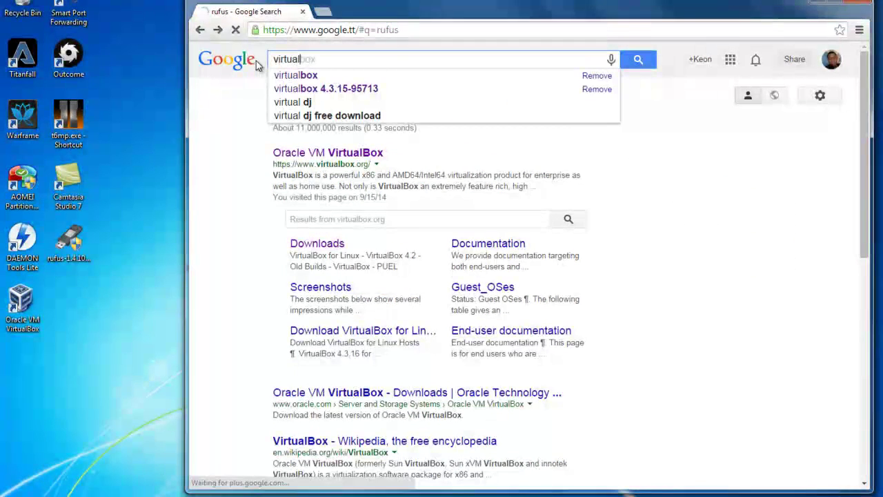
left_click(342, 79)
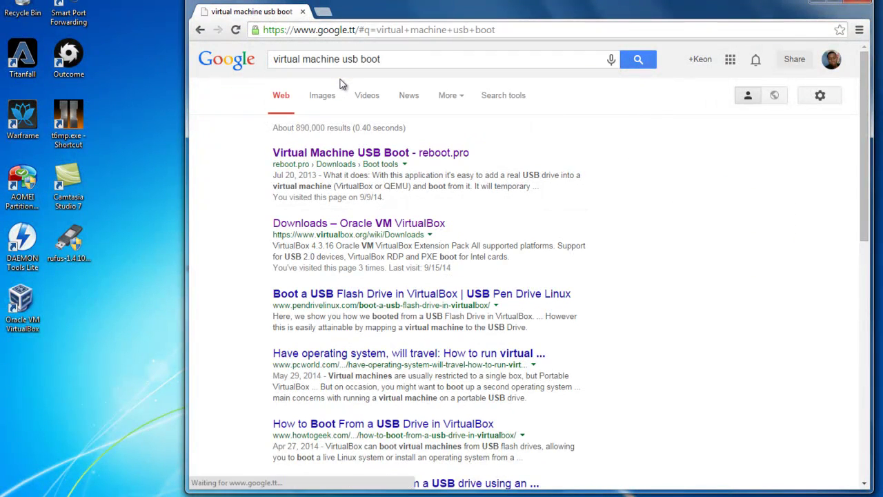
left_click(350, 155)
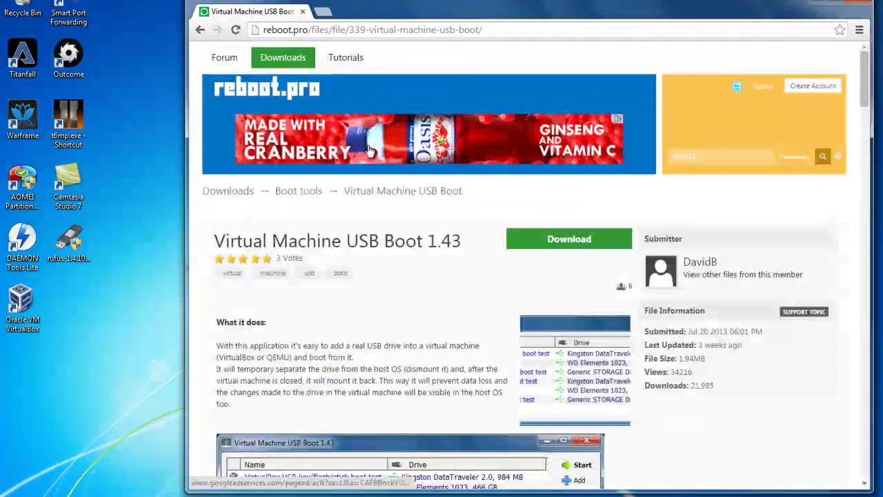
- Look over the Virtual Machine USB Boot 1.43 page, then close Chrome
scroll(403, 286, "down", 4)
scroll(404, 286, "up", 4)
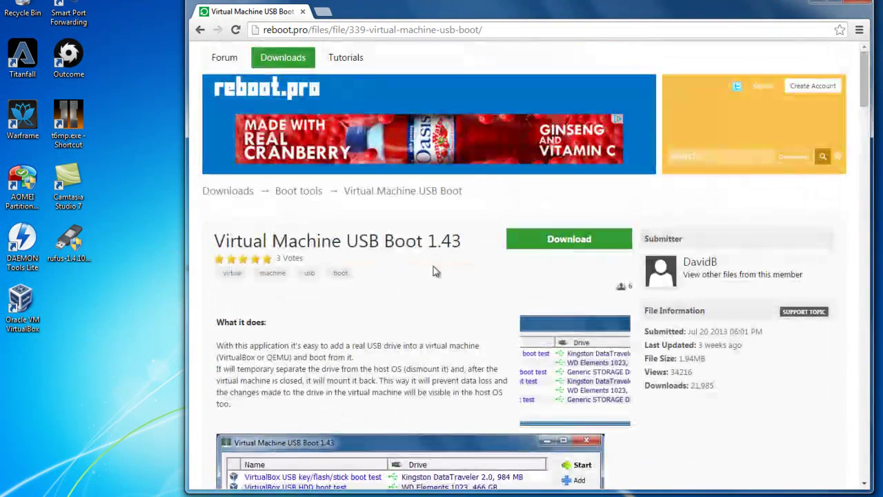
scroll(389, 316, "down", 3)
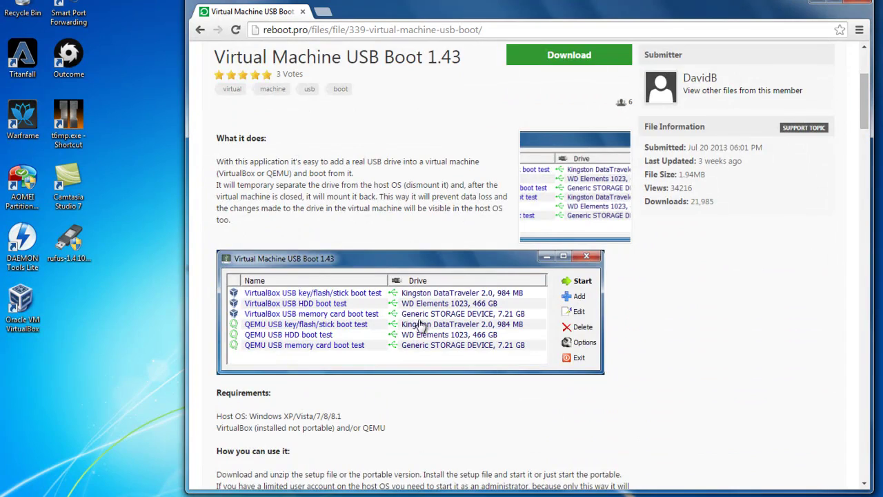
scroll(419, 327, "up", 2)
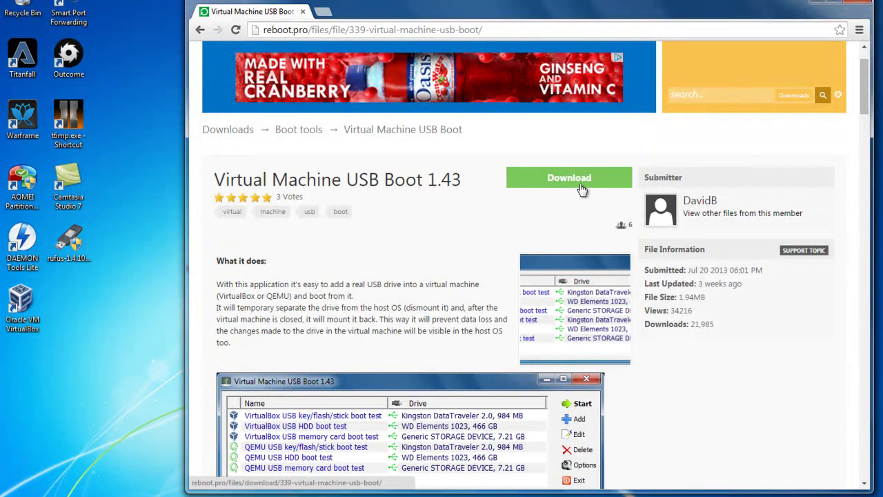
left_click_drag(571, 9, 481, 16)
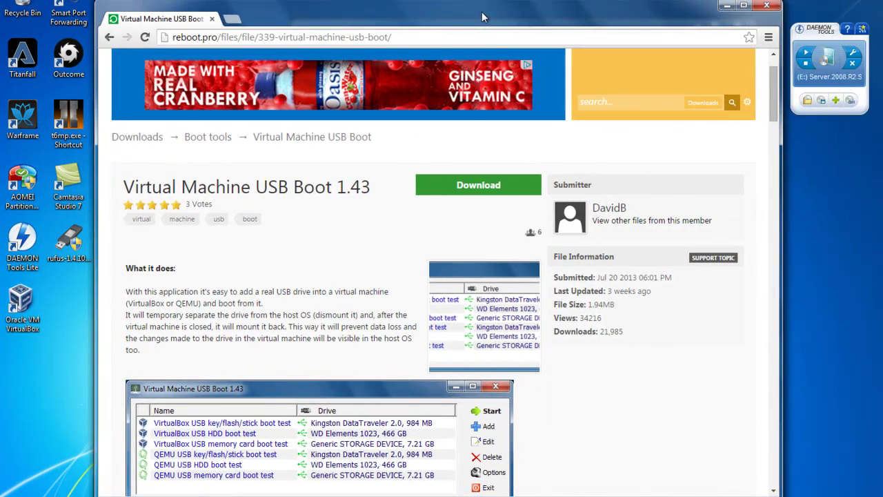
left_click(772, 9)
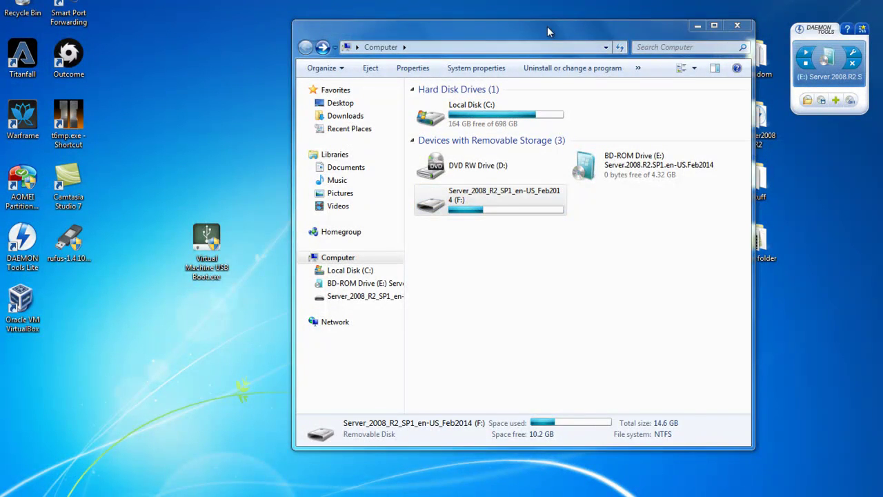
- Arrange the desktop icons and launch VirtualBox, ignoring the inaccessible-media warning
left_click_drag(547, 31, 542, 26)
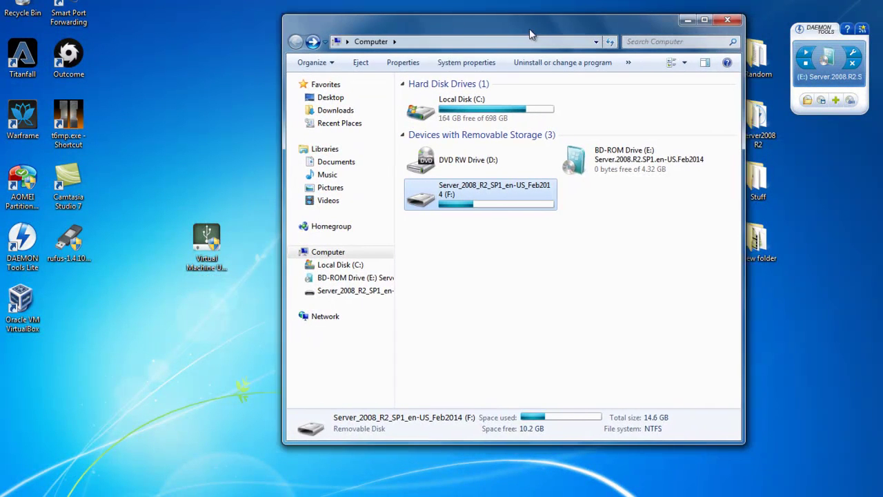
left_click_drag(207, 249, 135, 253)
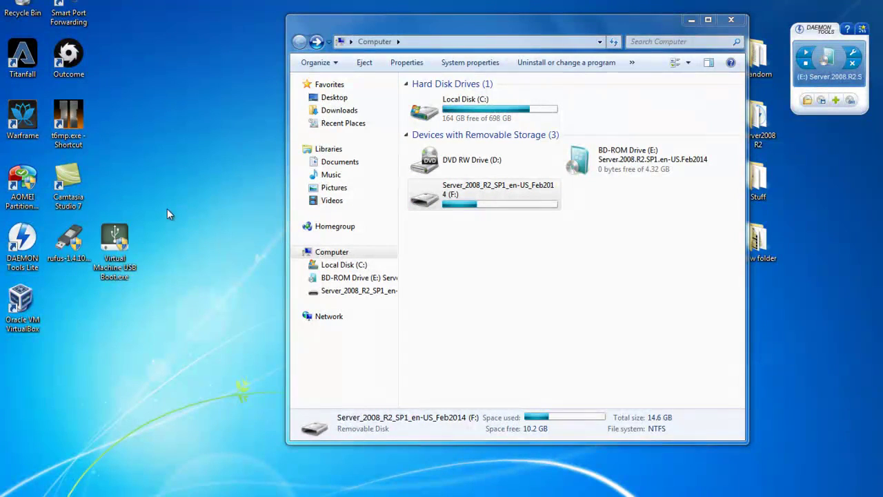
left_click(22, 305)
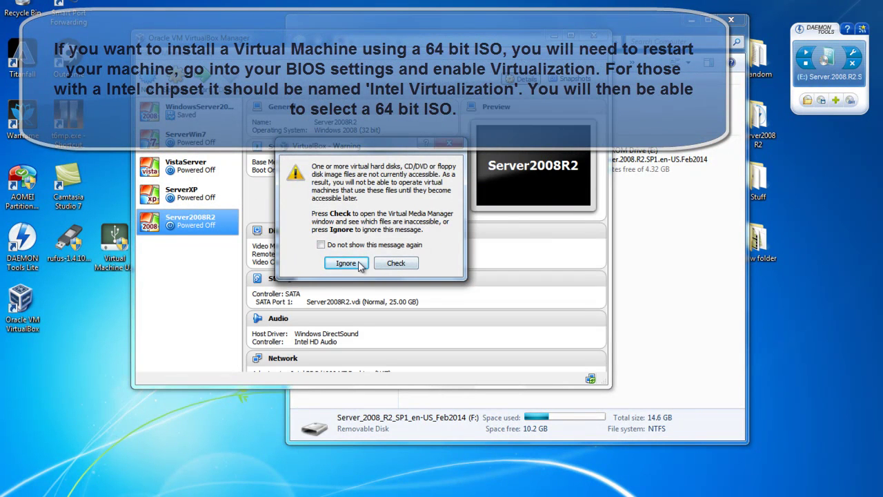
left_click(351, 267)
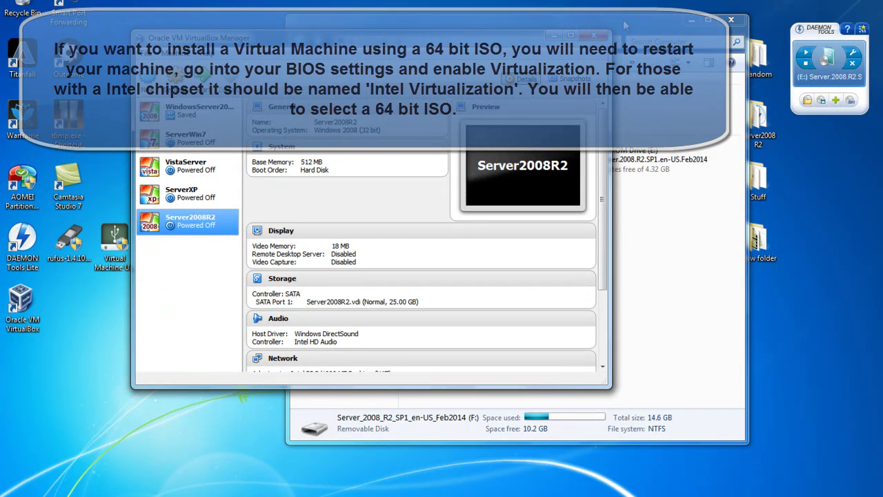
- Bring the VirtualBox Manager forward and open the Server2008R2 machine's settings
left_click_drag(623, 25, 648, 24)
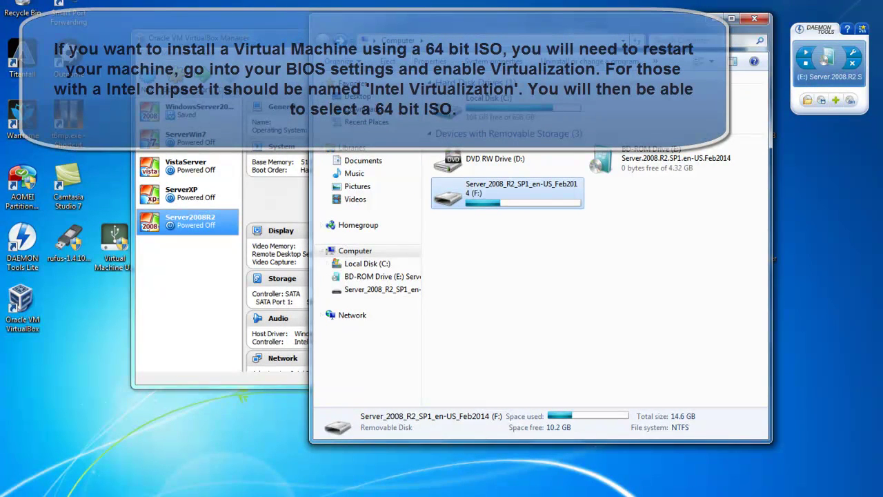
left_click(293, 60)
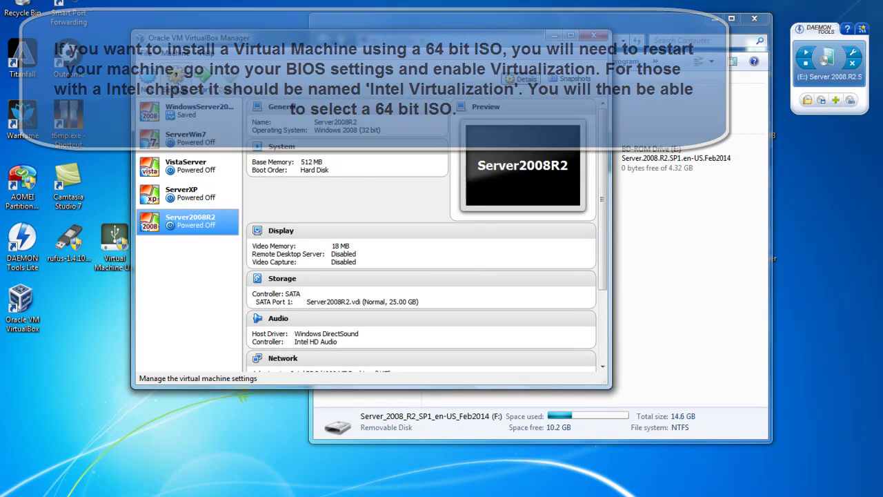
left_click(178, 79)
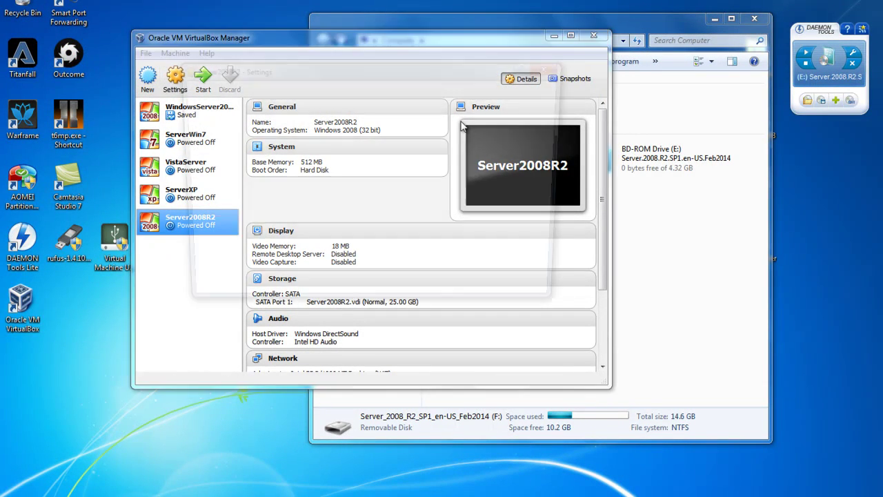
left_click(211, 123)
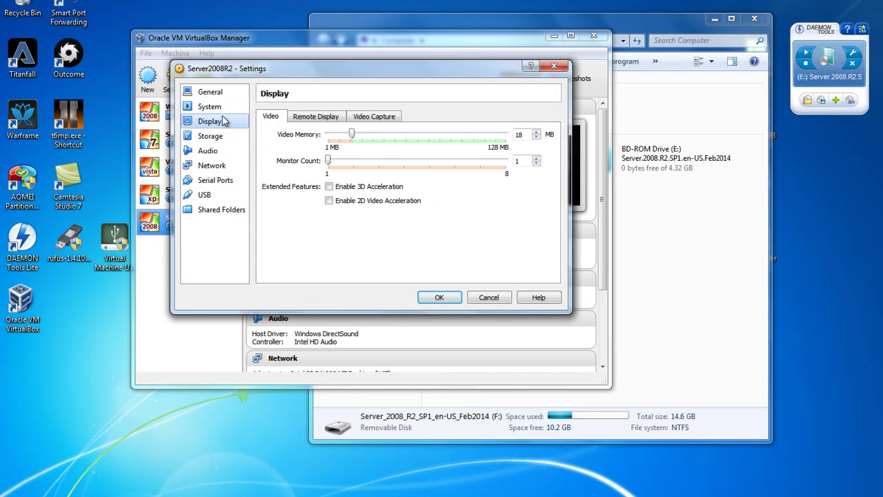
left_click(210, 107)
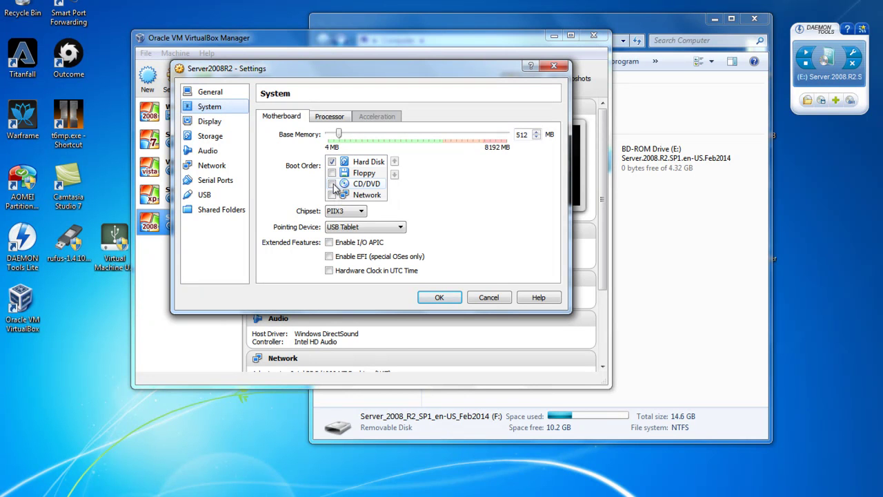
left_click(374, 183)
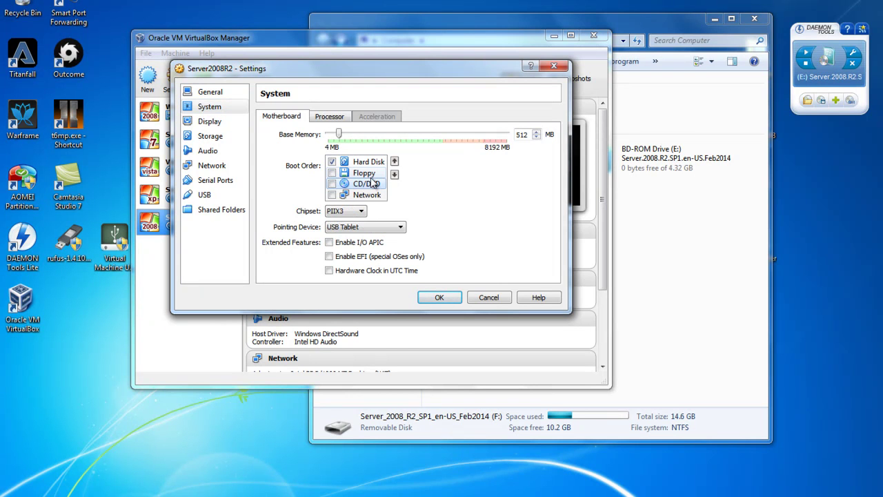
left_click(219, 121)
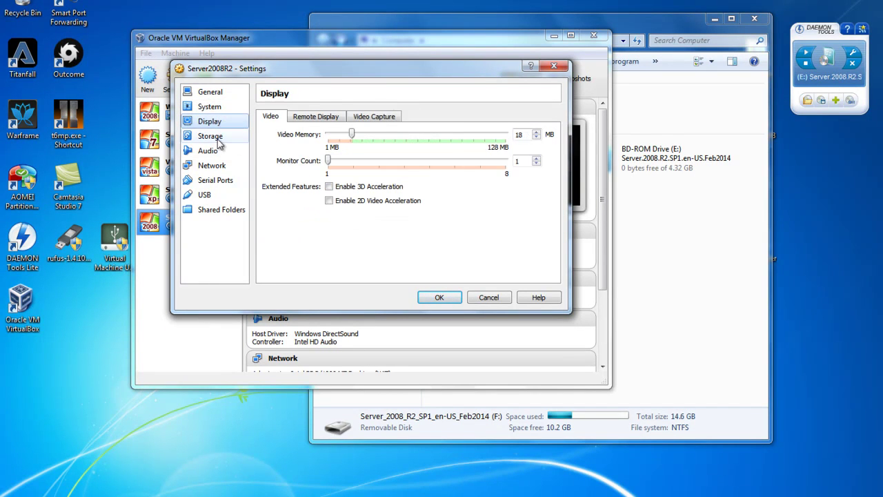
left_click(218, 139)
left_click(299, 145)
left_click(306, 131)
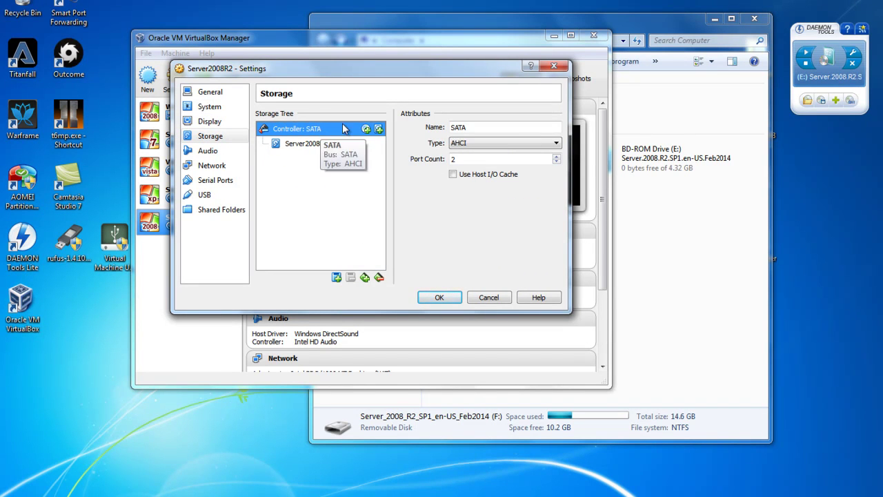
left_click(307, 144)
left_click(308, 132)
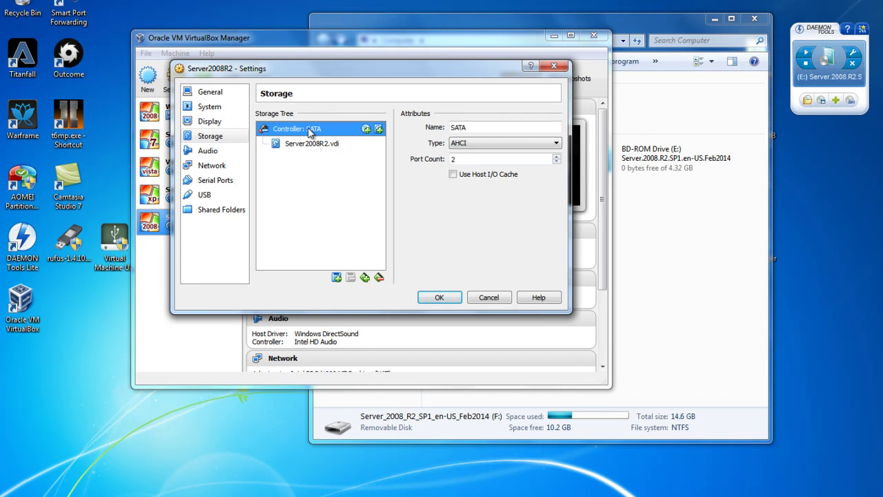
left_click(309, 146)
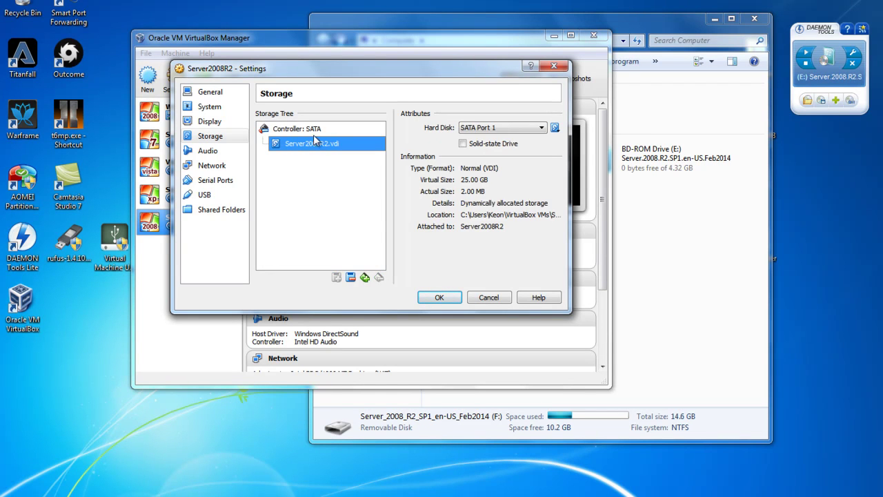
left_click(319, 130)
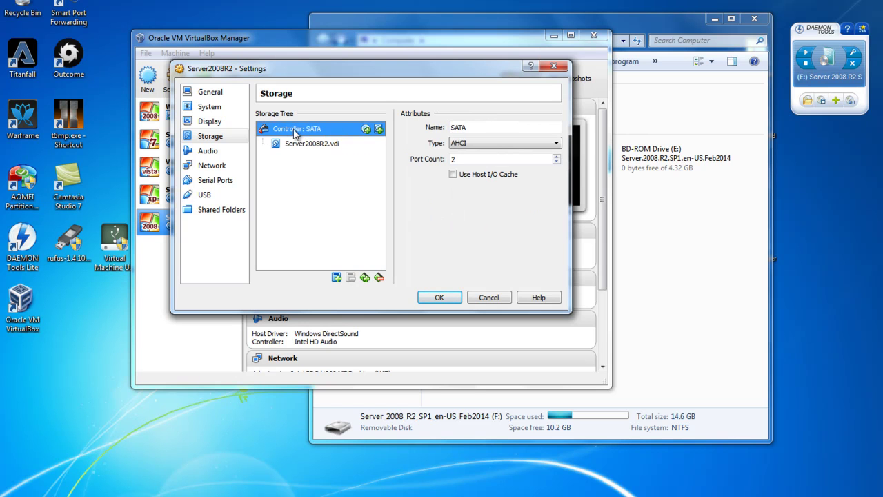
left_click(304, 149)
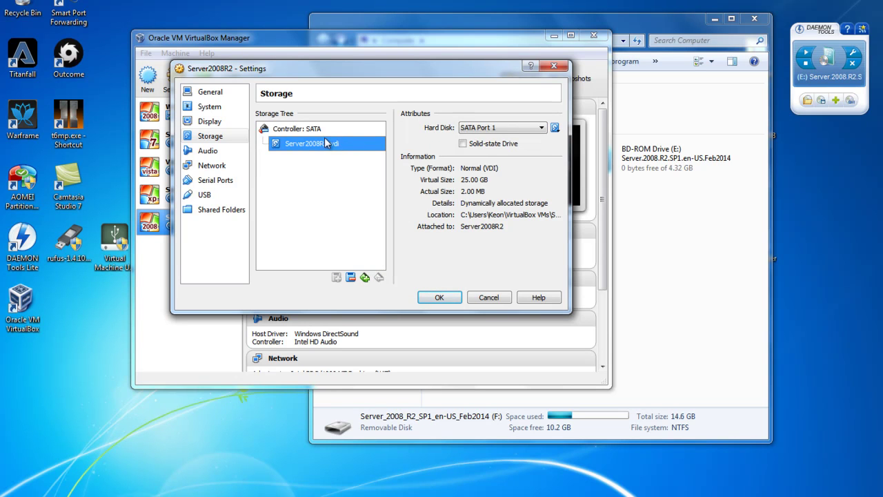
left_click(483, 128)
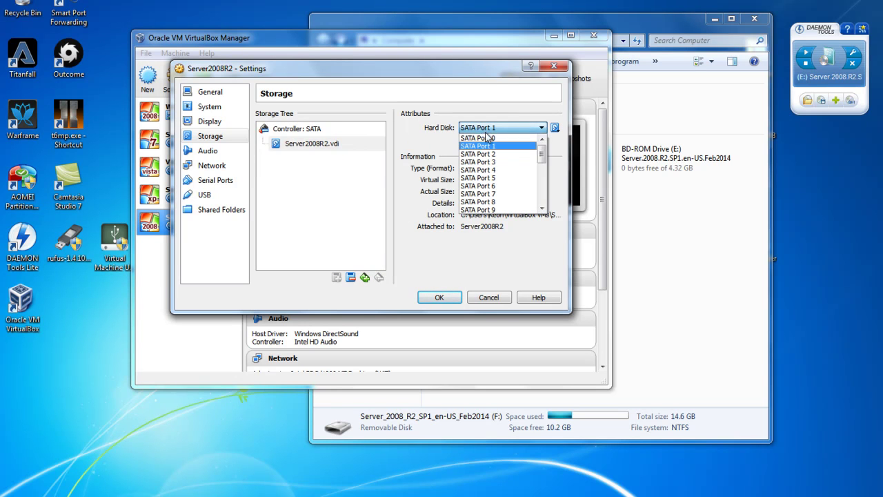
left_click(489, 147)
left_click(309, 131)
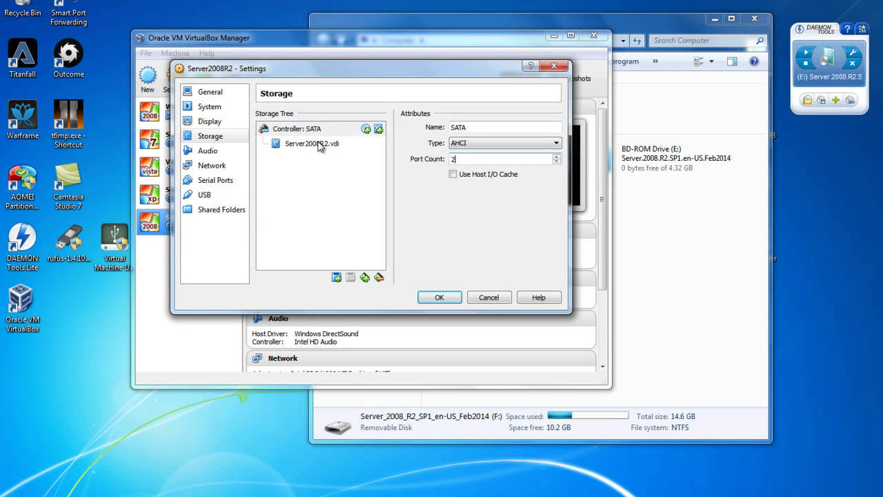
left_click(321, 146)
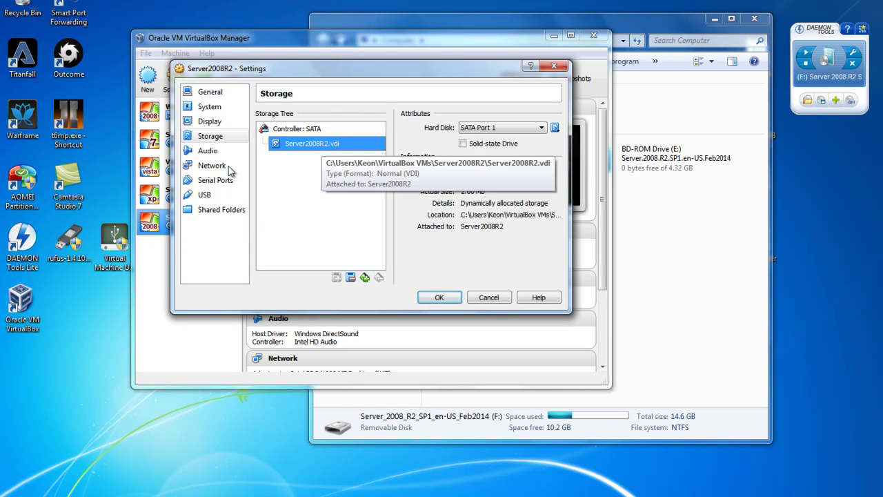
left_click(210, 167)
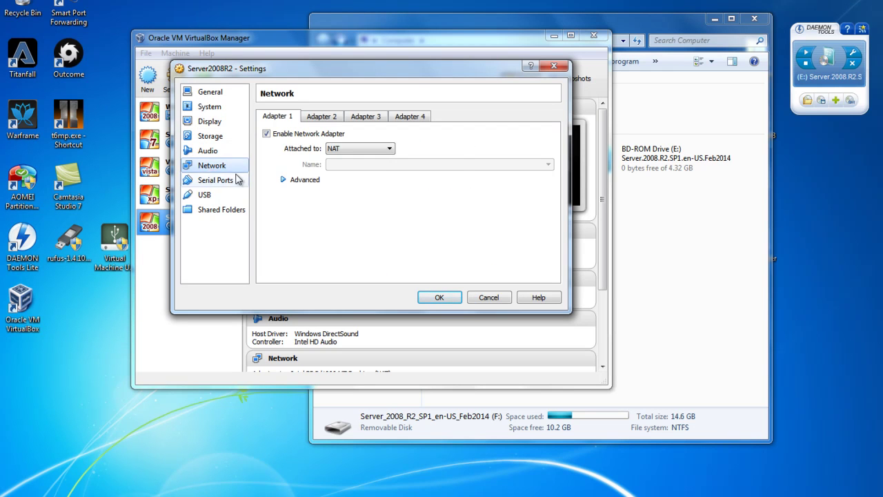
left_click(231, 181)
left_click(222, 196)
left_click(226, 209)
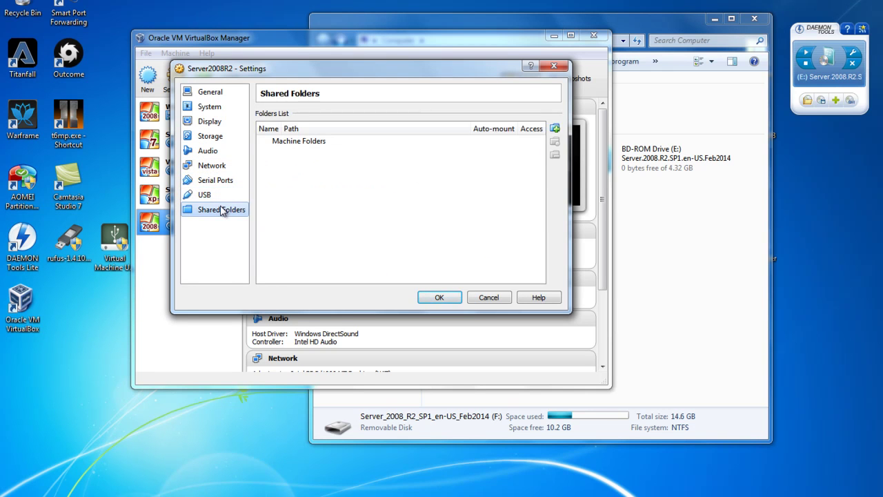
left_click(222, 195)
left_click(225, 185)
left_click(231, 165)
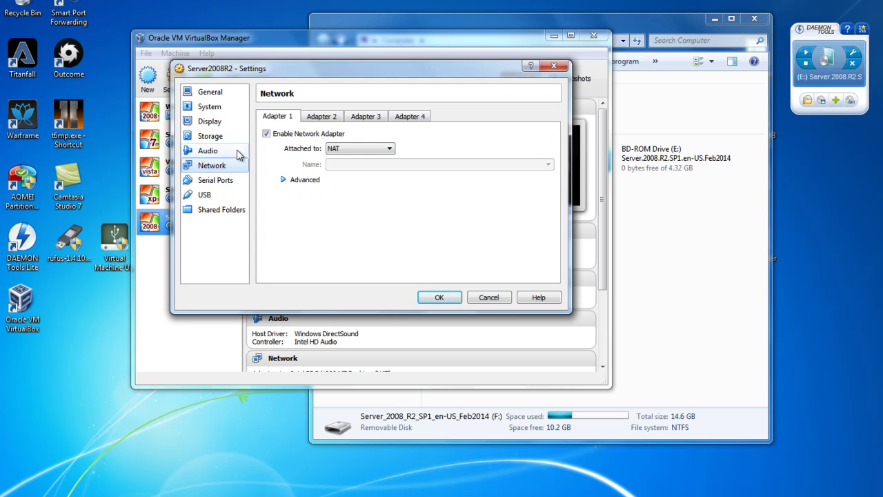
left_click(228, 151)
left_click(438, 298)
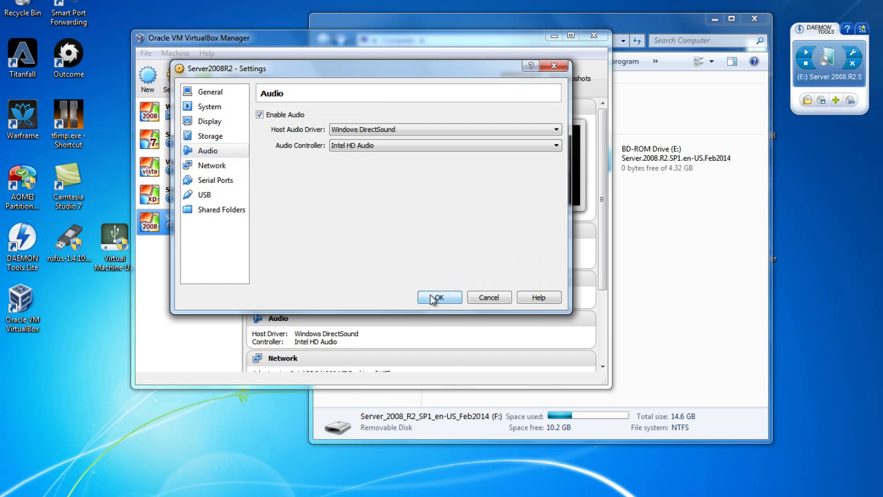
- Launch Virtual Machine USB Boot 1.43 from the desktop and shift its window left
left_click(111, 230)
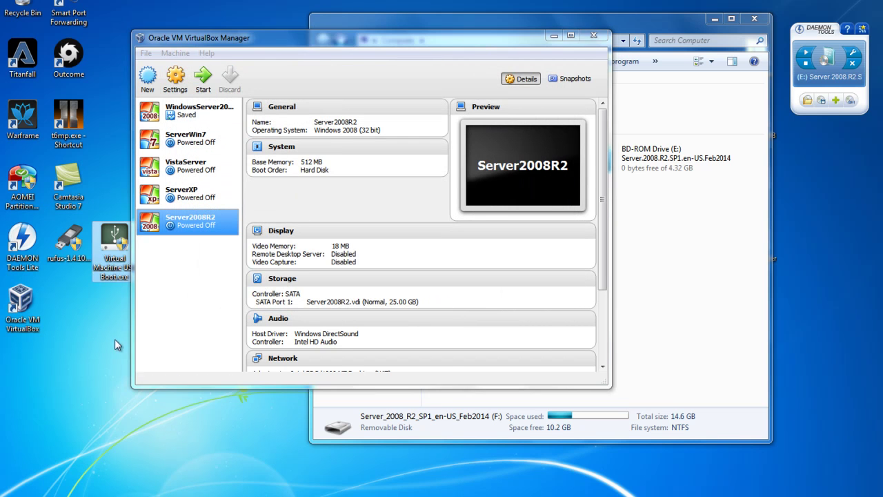
double_click(112, 229)
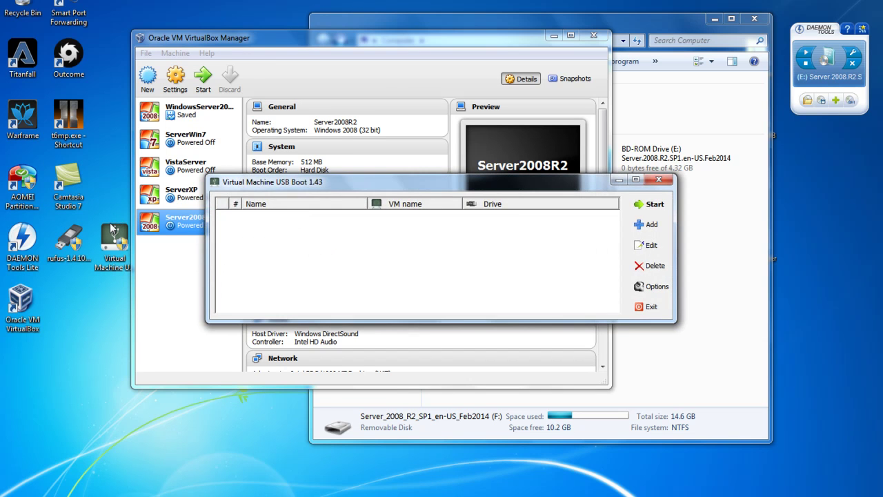
left_click_drag(525, 191, 493, 186)
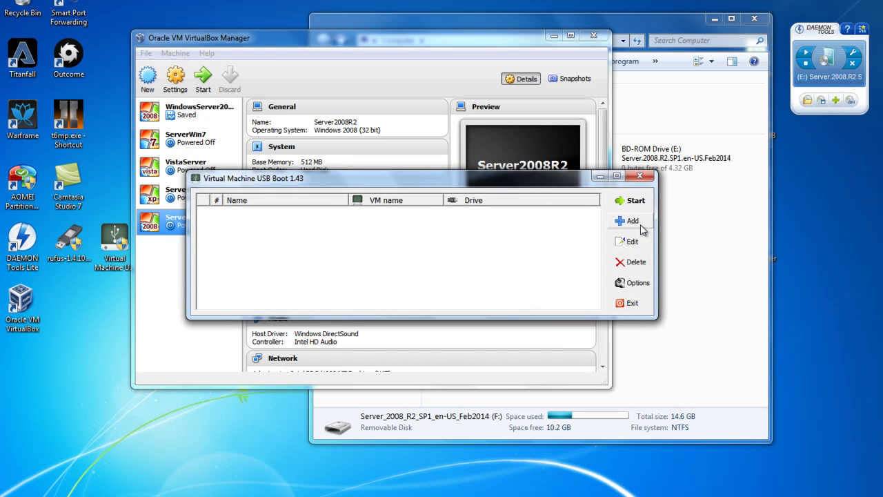
- Add a new boot entry and rename it Server2008R2
left_click(628, 223)
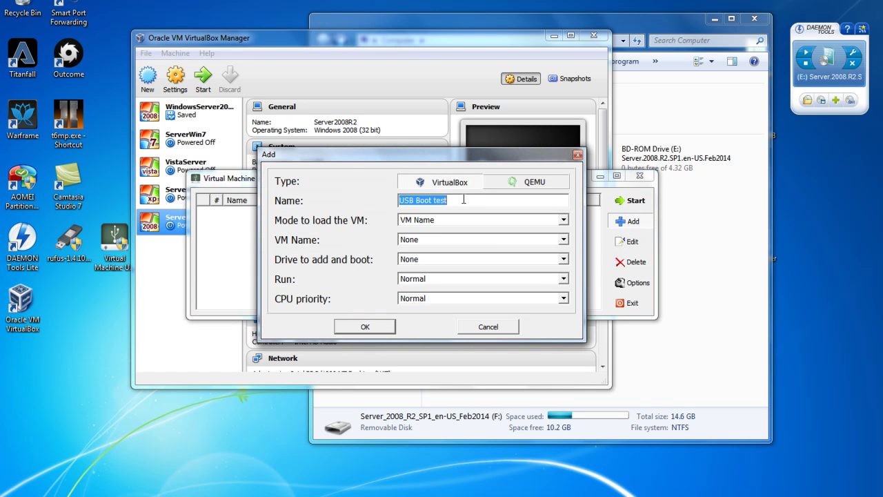
left_click(464, 200)
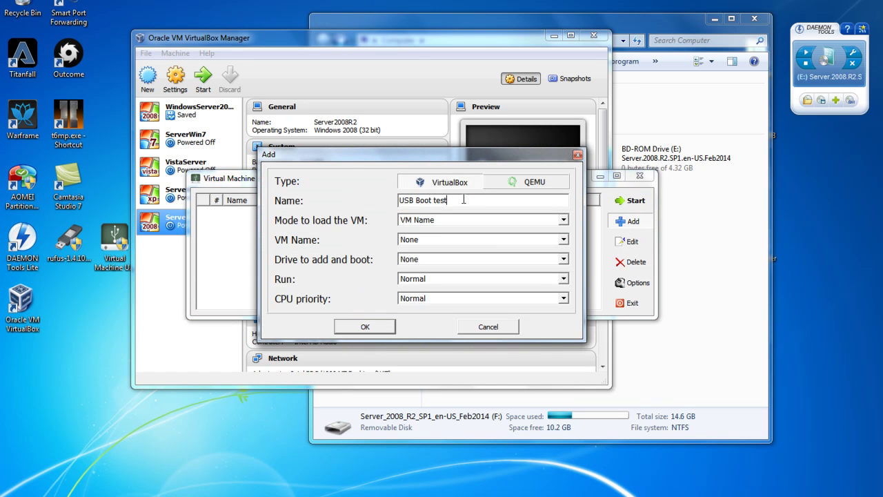
left_click_drag(464, 200, 352, 209)
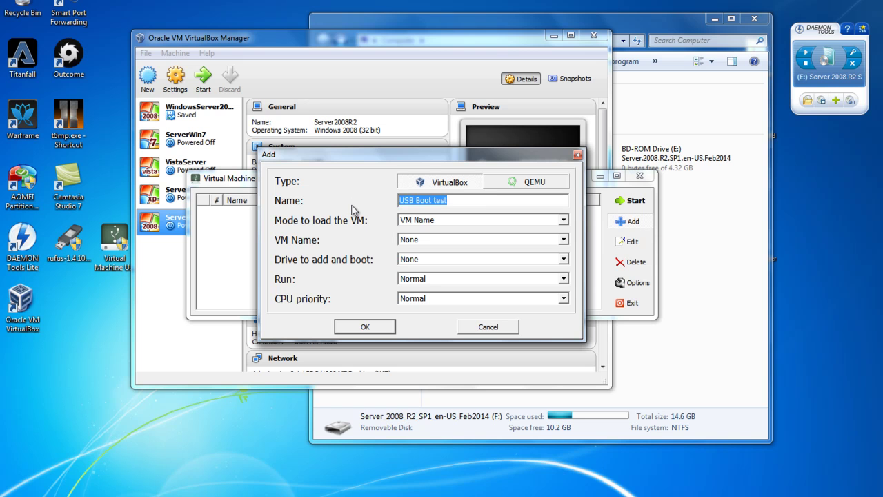
type("Server2008R2")
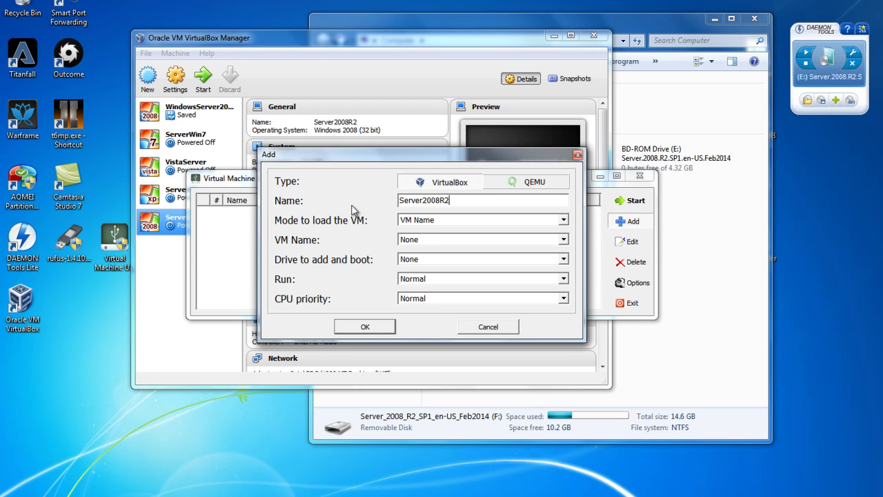
- Set Mode to VM Name, VM to Server2008R2 and the Kingston DataTraveler 3.0 drive, then save
left_click(409, 222)
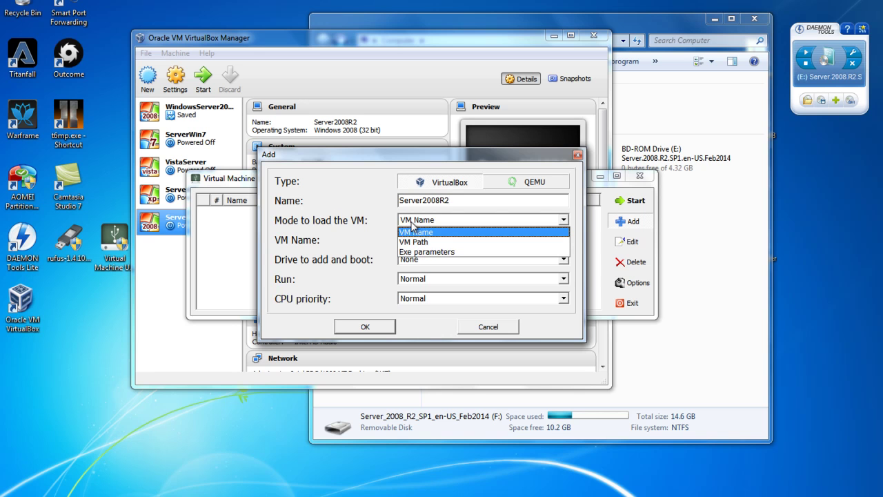
left_click(412, 224)
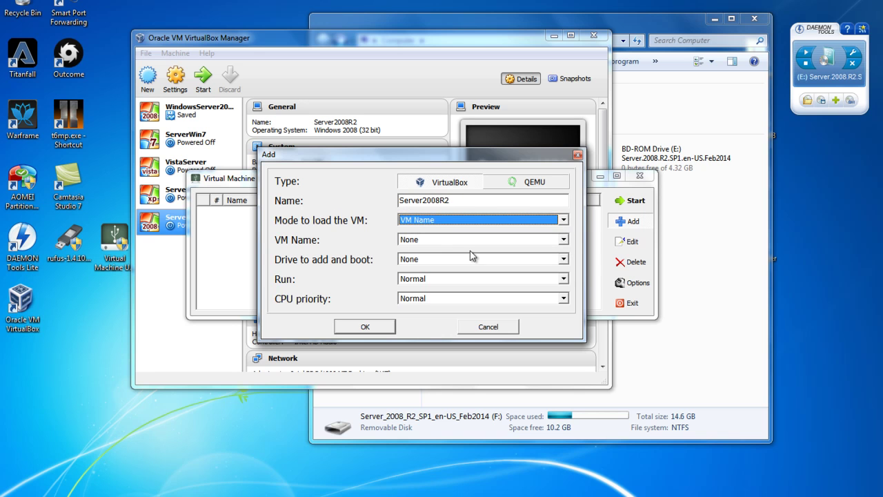
left_click(427, 241)
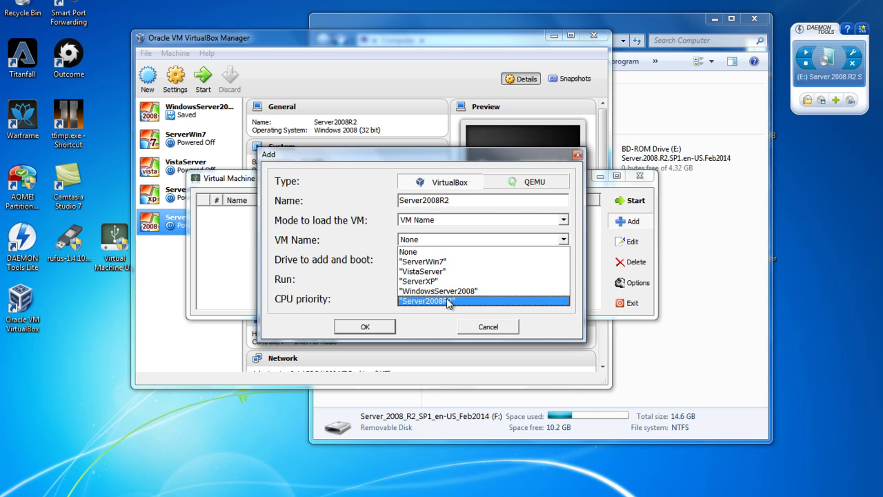
left_click(449, 302)
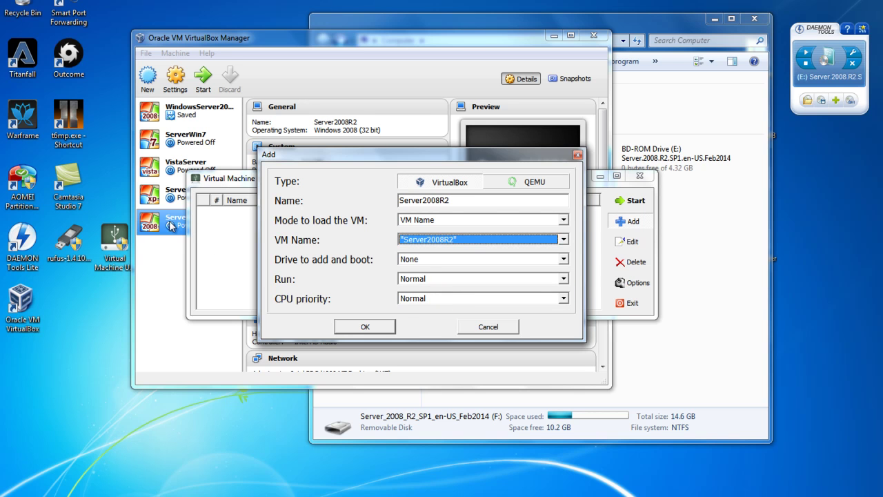
left_click(423, 261)
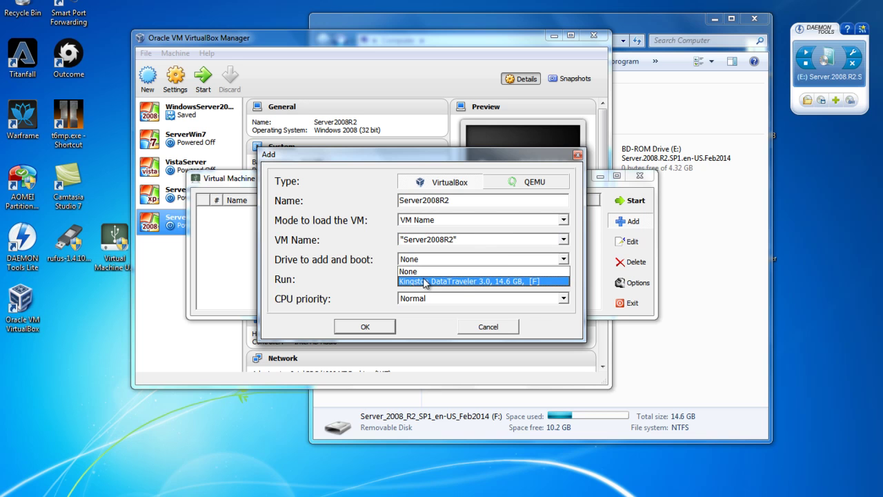
left_click(455, 282)
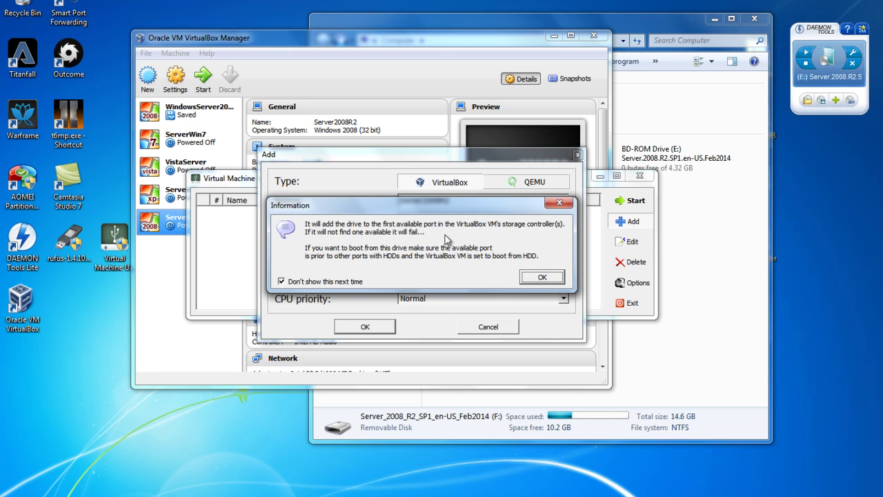
left_click(532, 278)
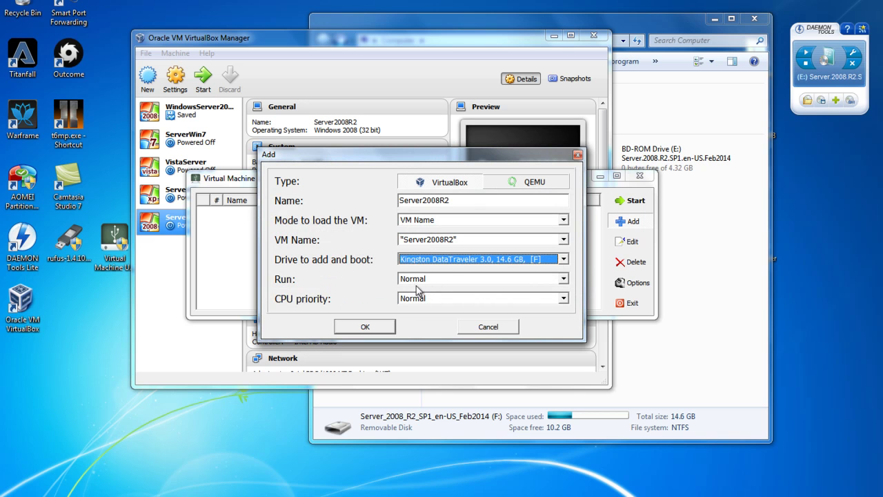
left_click(365, 326)
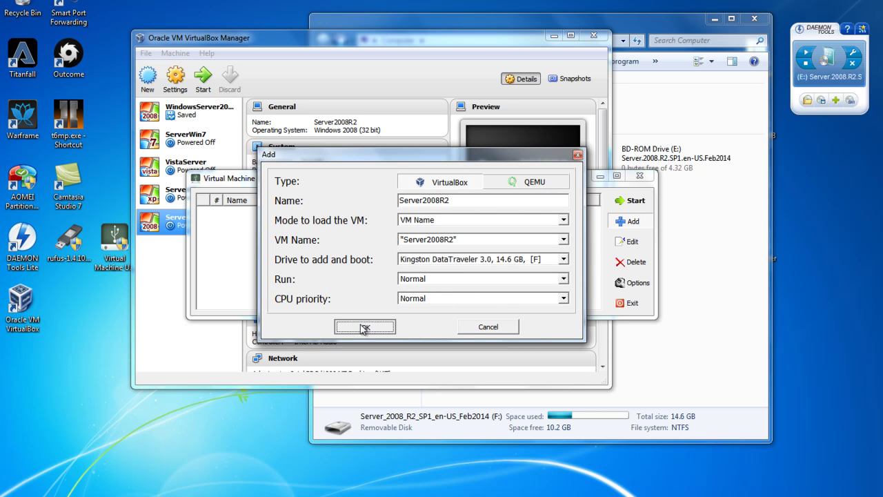
left_click_drag(404, 178, 353, 183)
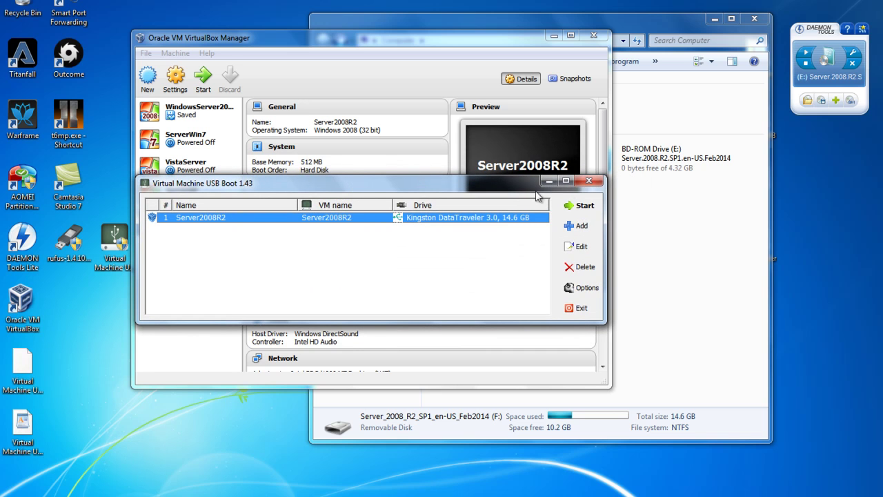
- Start the Server2008R2 entry and accept the notice about modifying the VM configuration
left_click(575, 208)
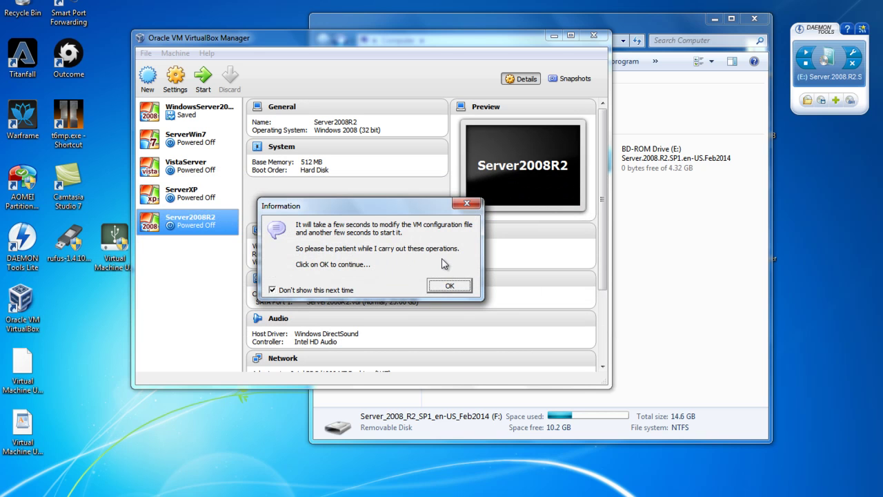
left_click(450, 287)
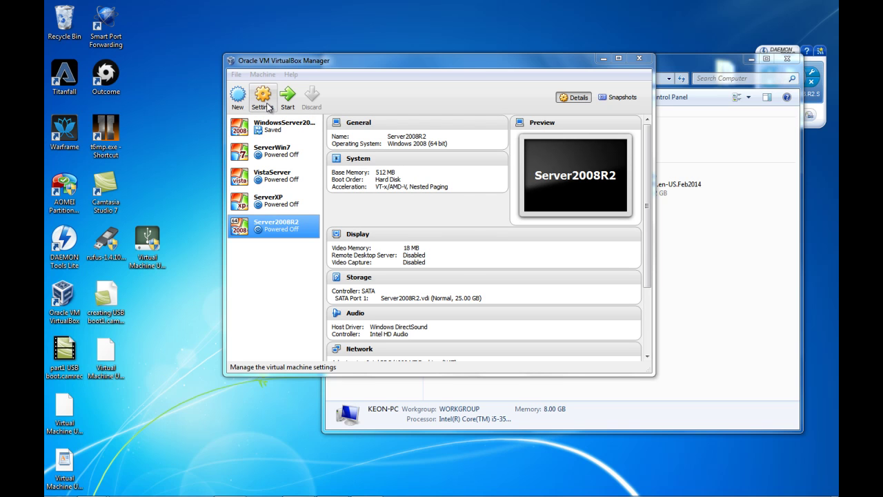
- Press Enter at the boot prompt so Server2008R2 boots from USB into Windows Setup
key("Return")
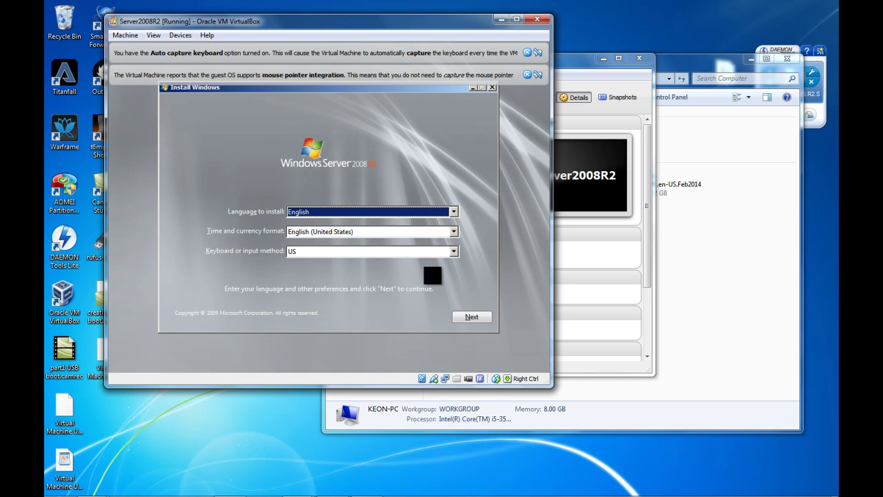
- Keep the English language settings, start Install now and choose Windows 2008 R2 Server Enterprise
left_click(471, 316)
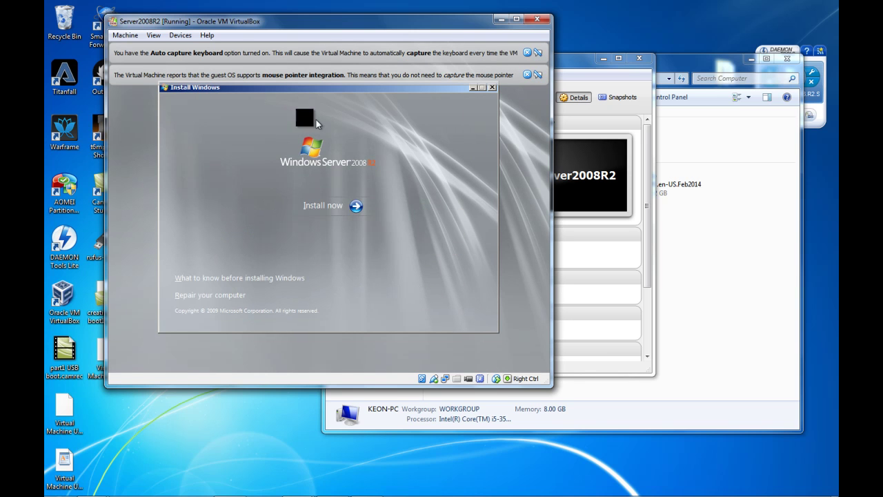
left_click(342, 205)
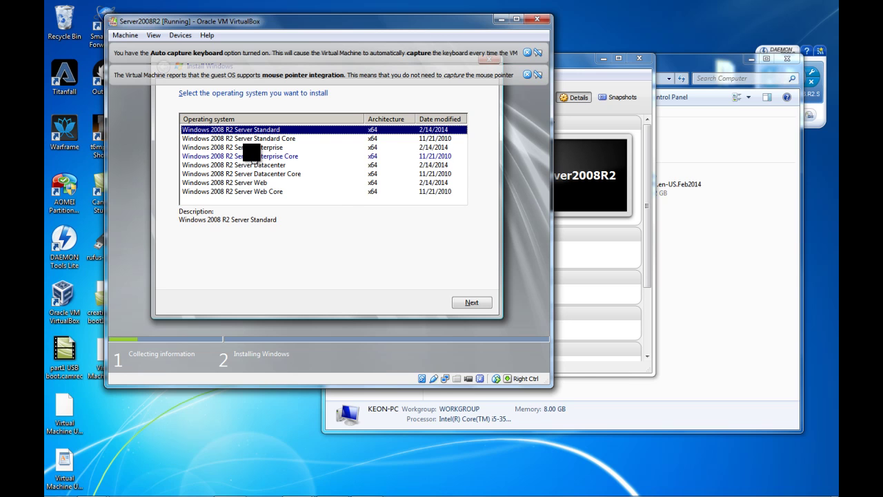
left_click(222, 147)
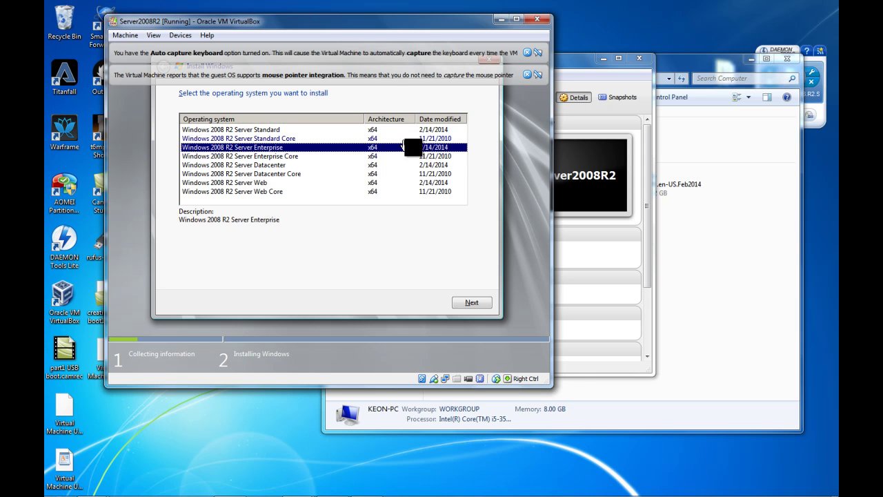
left_click(473, 301)
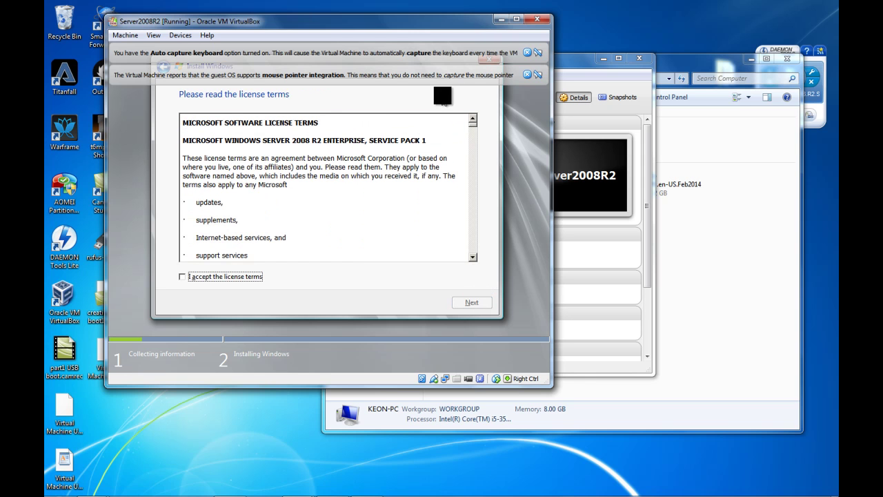
- Dismiss the VirtualBox notices and accept the Windows license terms
left_click(527, 75)
left_click(527, 53)
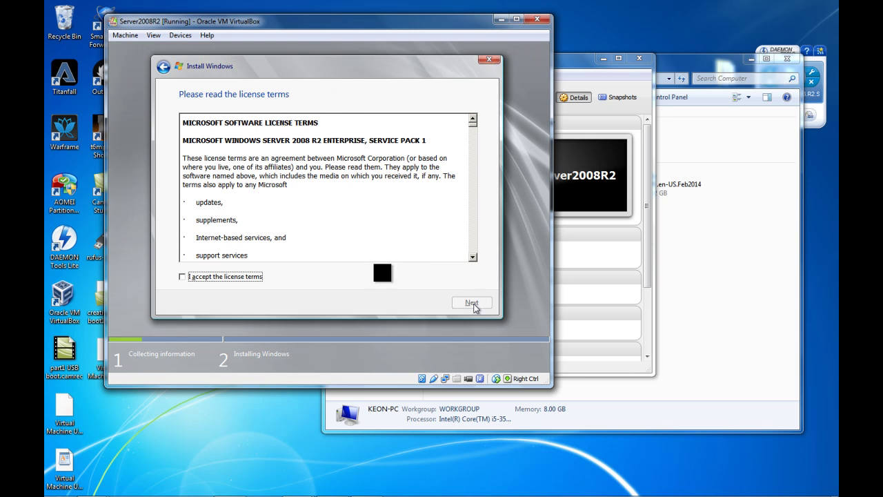
left_click(237, 276)
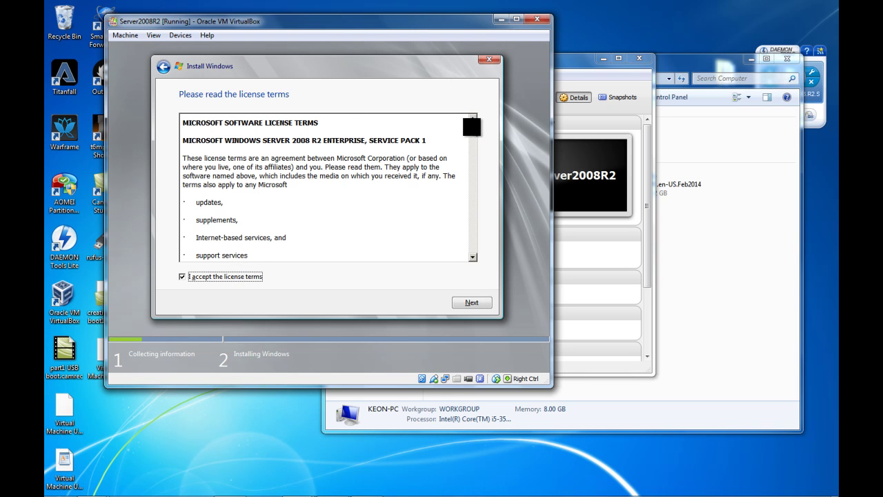
scroll(474, 207, "down", 10)
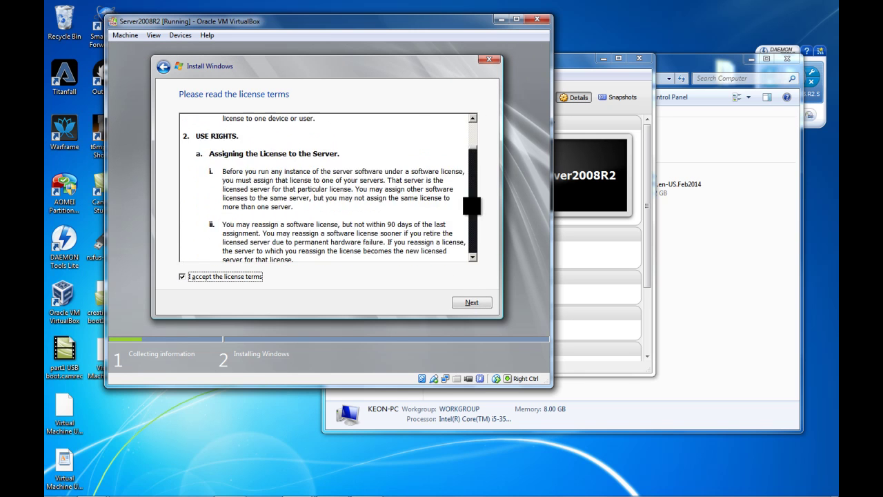
left_click(471, 300)
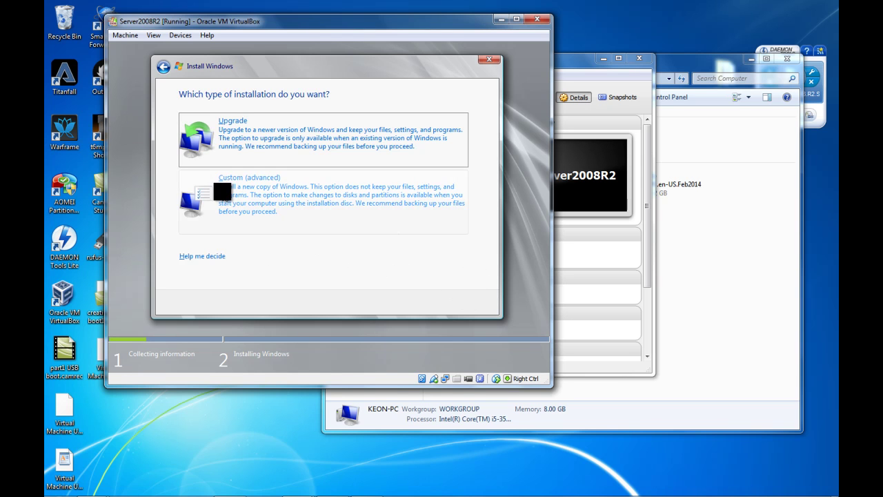
- Custom-install onto Disk 0 Partition 1, accepting the Windows.old warning, then confirm the Administrator password change
left_click(272, 196)
left_click(277, 158)
left_click(283, 140)
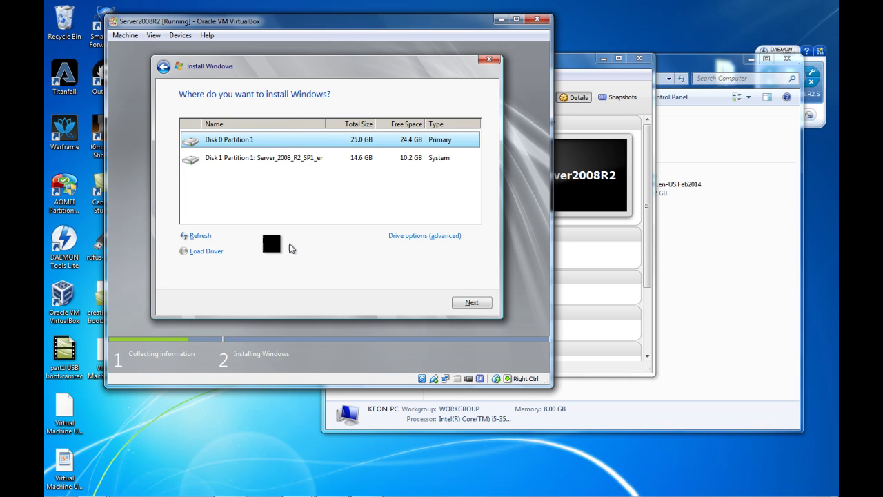
left_click(465, 298)
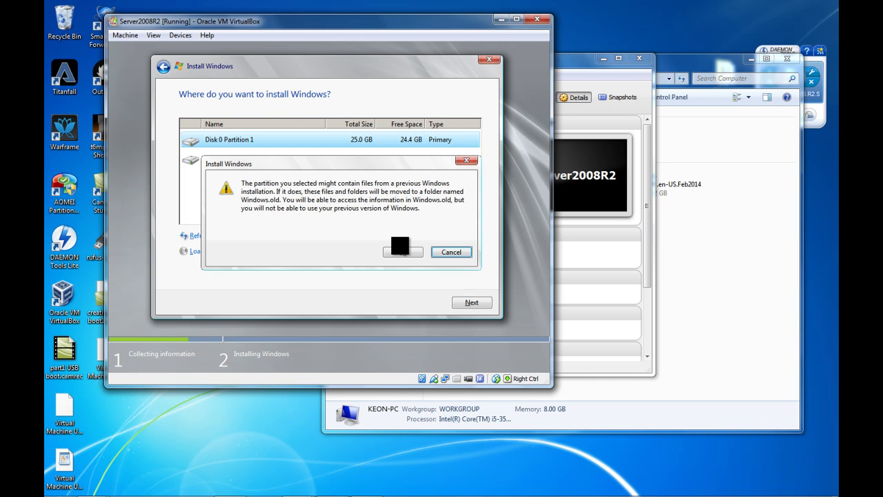
left_click(403, 252)
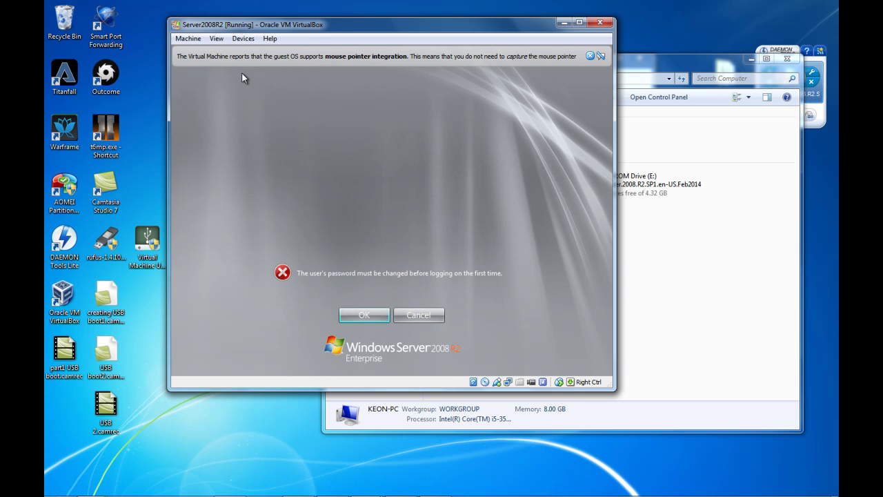
left_click(367, 315)
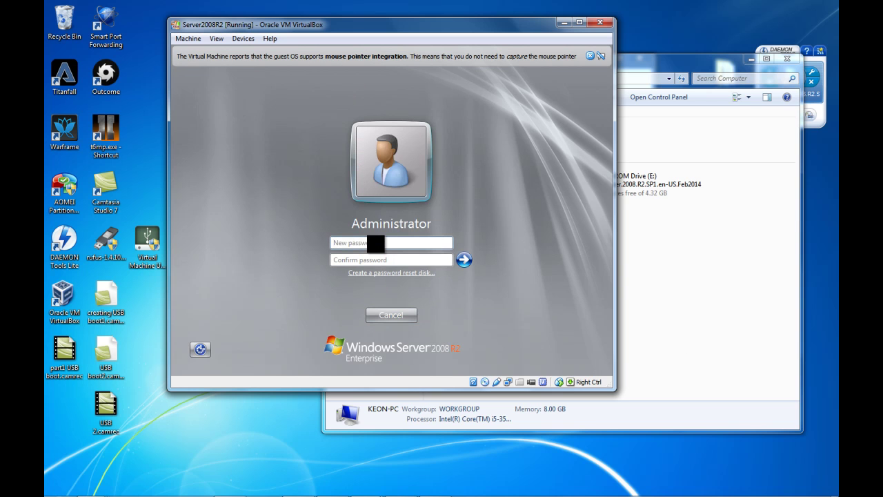
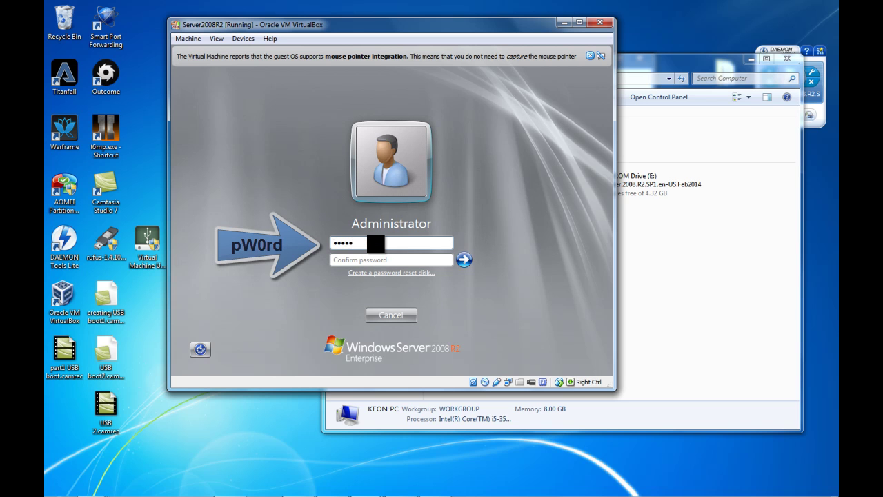
- Type the new Administrator password into both the New password and Confirm password fields
type("p")
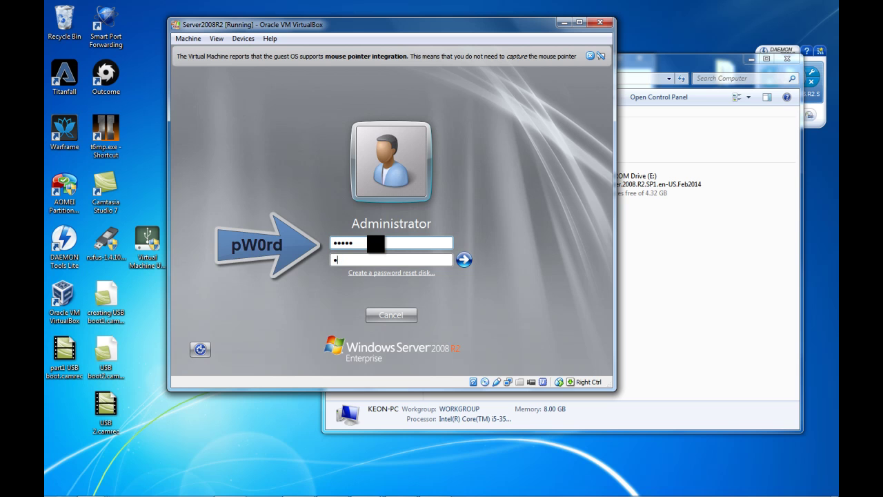
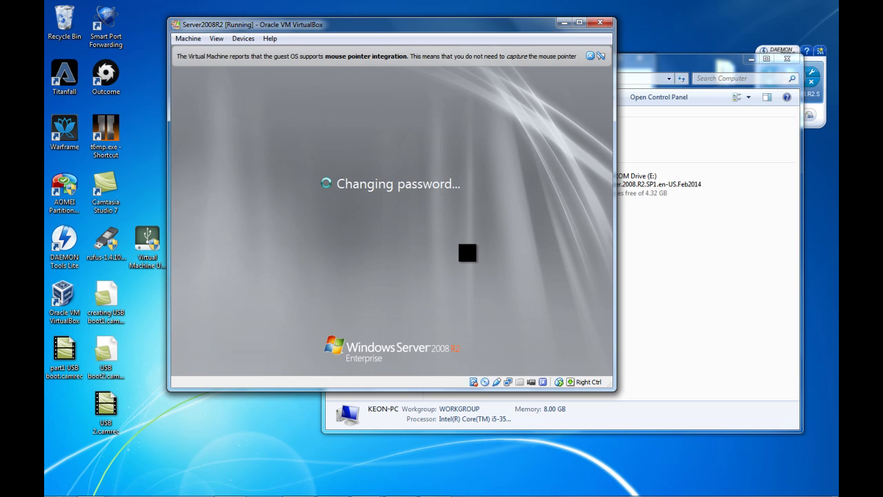
- Acknowledge the password-changed message and dismiss the mouse-integration notification bar
left_click(395, 318)
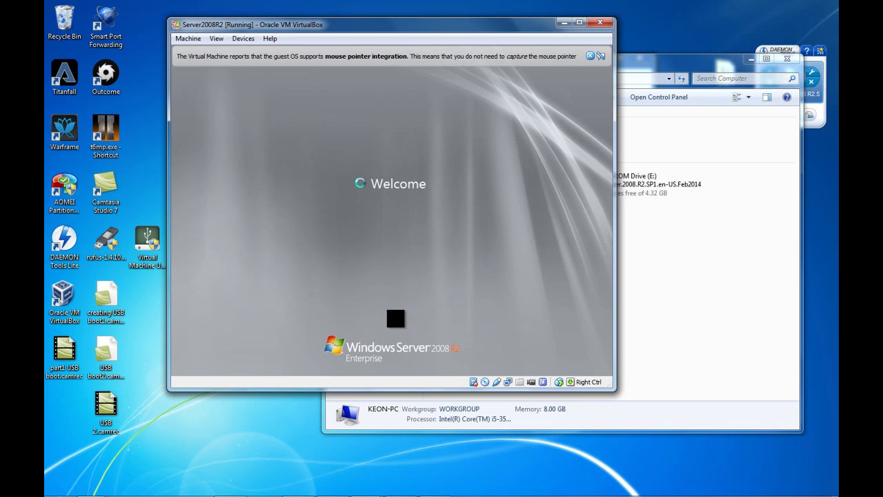
left_click(590, 56)
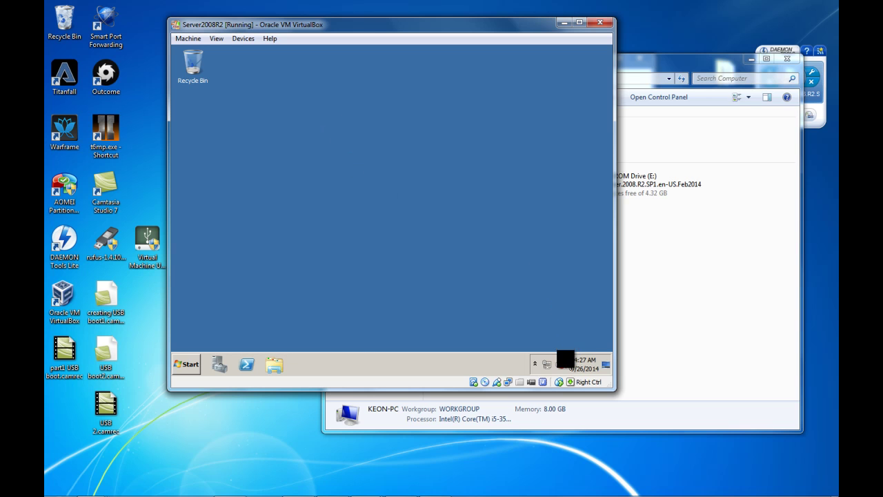
mouse_move(561, 362)
- Reposition the VirtualBox window and go to 'Provide computer name and domain' in Initial Configuration Tasks
left_click_drag(416, 30, 432, 67)
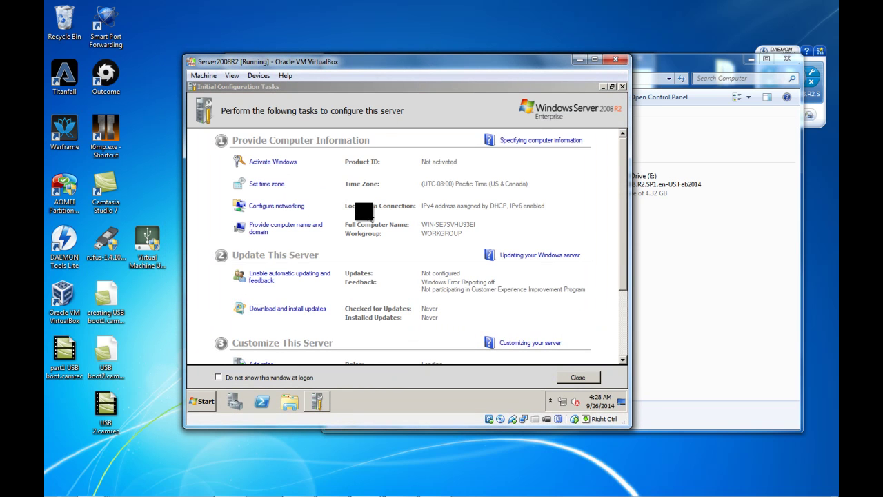
left_click_drag(624, 221, 625, 253)
scroll(610, 211, "up", 1)
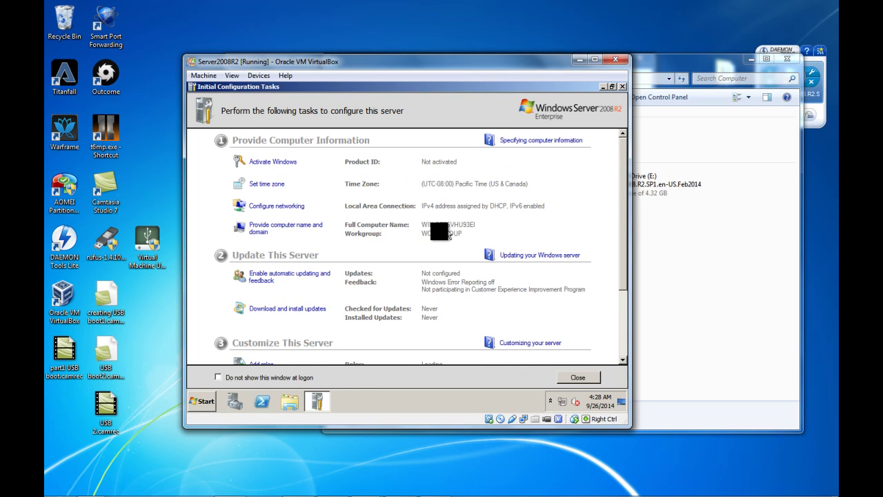
left_click(310, 228)
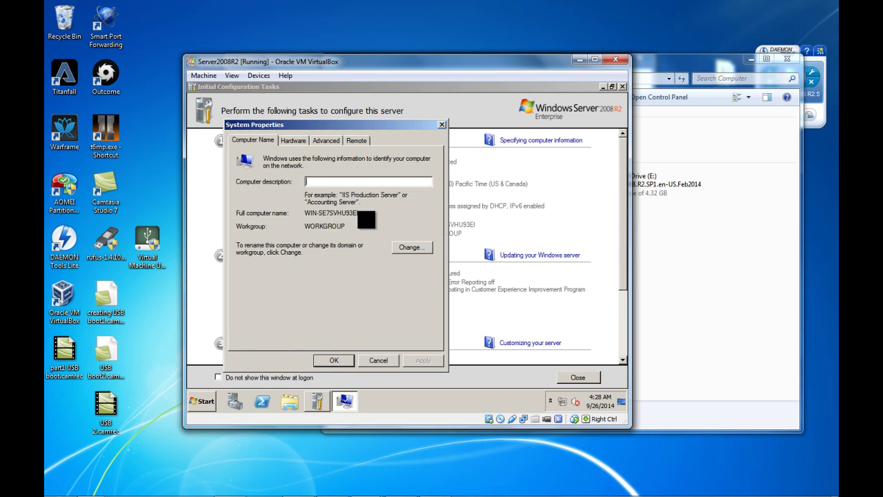
- Change the computer name to server2008R2, close System Properties, and choose Restart Later
left_click(410, 247)
left_click_drag(319, 201, 186, 200)
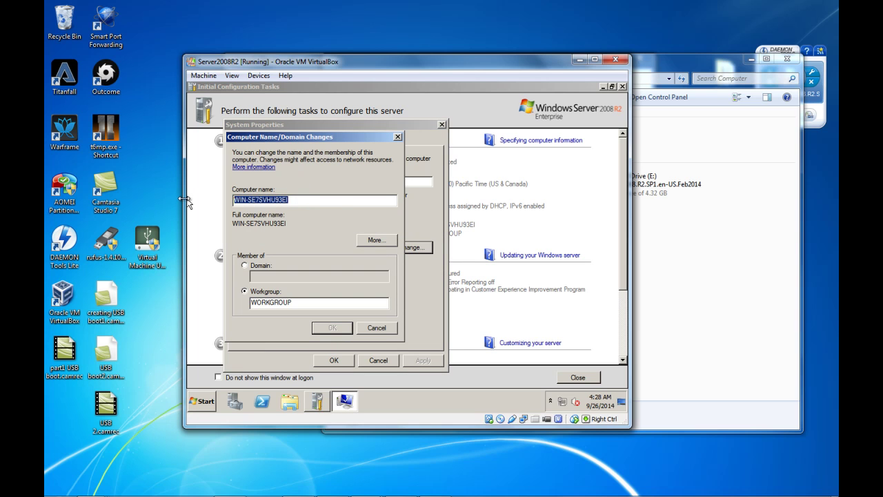
type("serv")
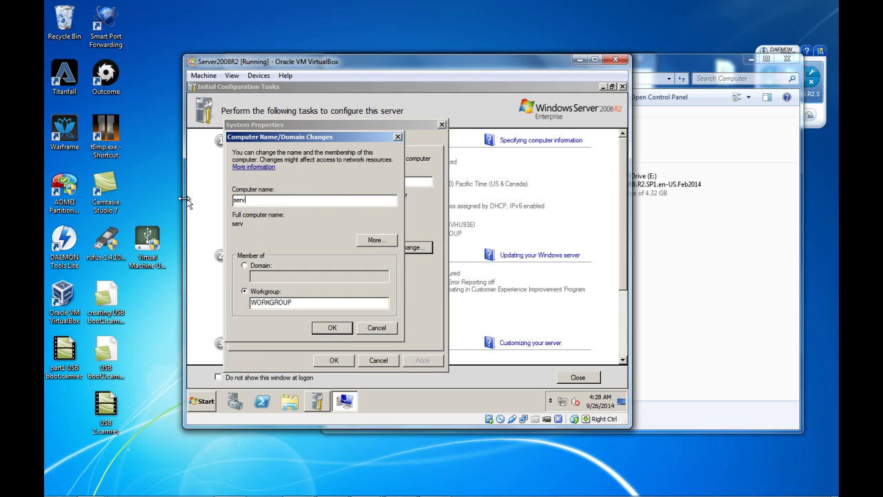
type("er2008R2")
left_click(333, 327)
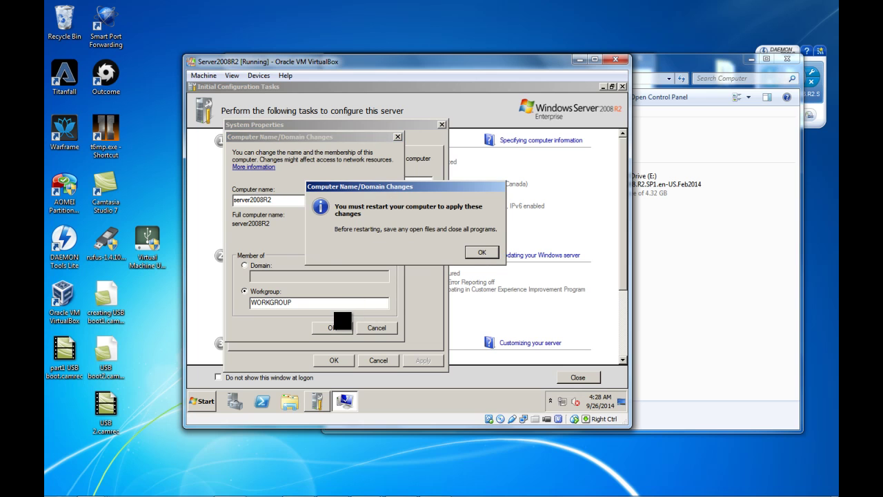
left_click(482, 251)
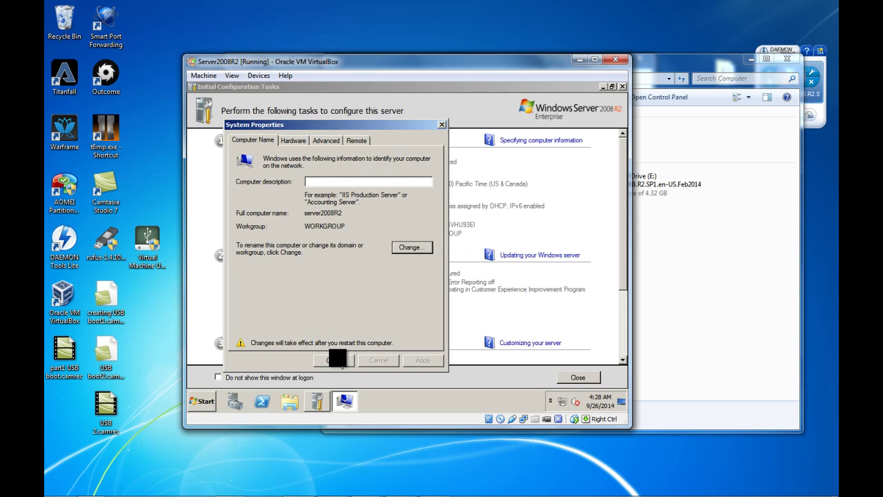
left_click(337, 360)
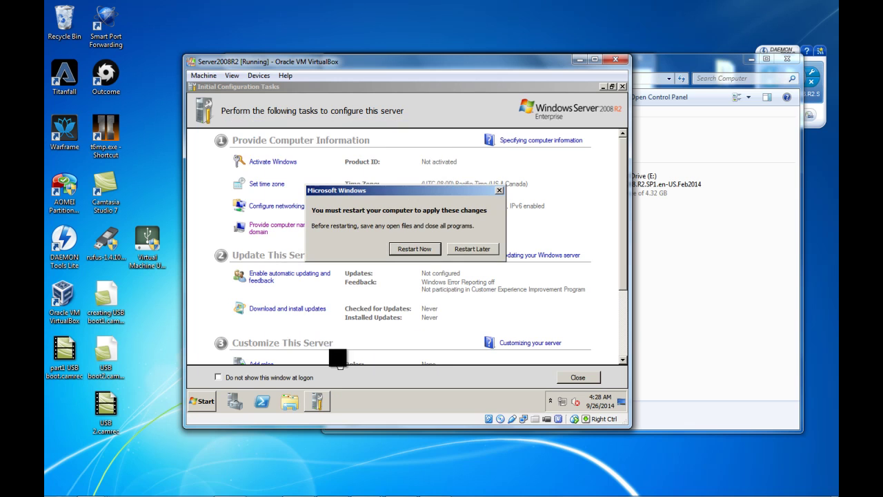
left_click(478, 249)
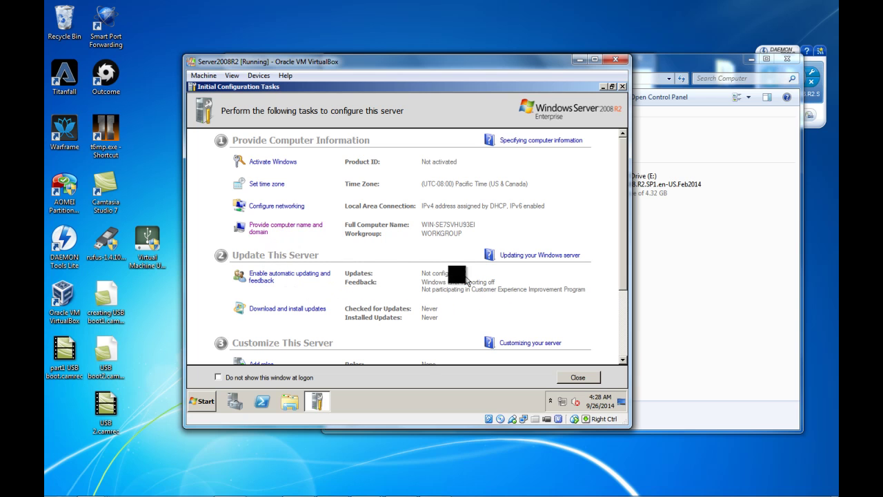
- Choose 'Enable Windows automatic updating and feedback', turning on Windows Error Reporting
left_click(303, 276)
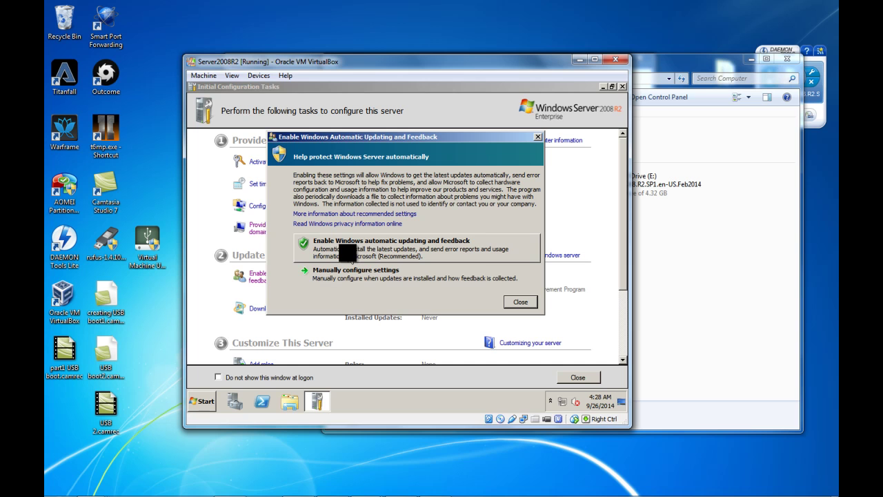
left_click(352, 261)
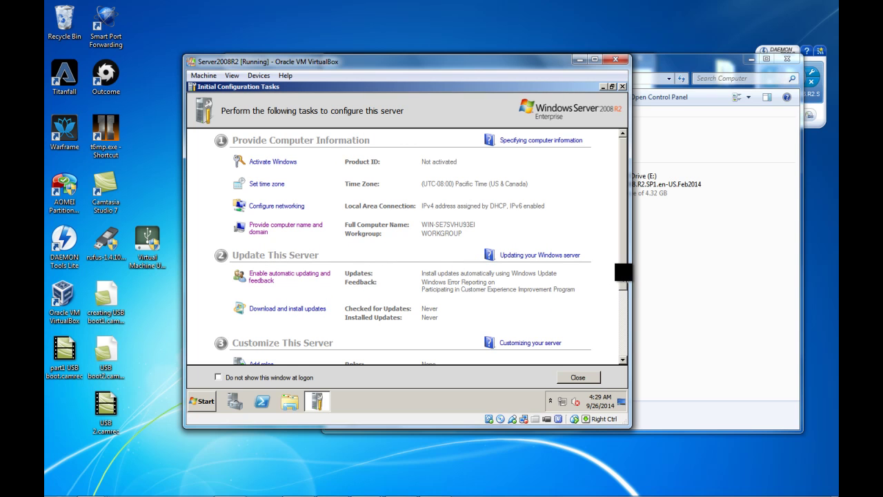
scroll(621, 298, "down", 3)
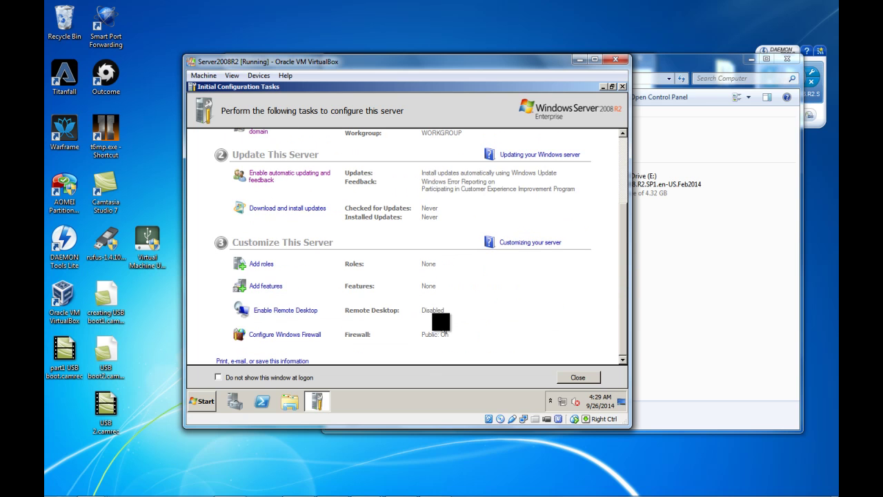
scroll(445, 333, "up", 3)
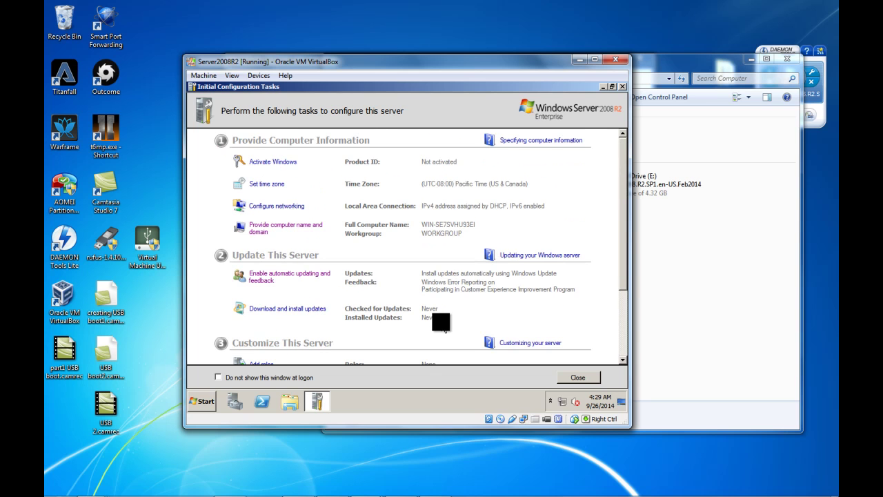
- In the Local Area Connection properties, uncheck TCP/IPv6 and bring up the TCP/IPv4 properties
left_click(283, 215)
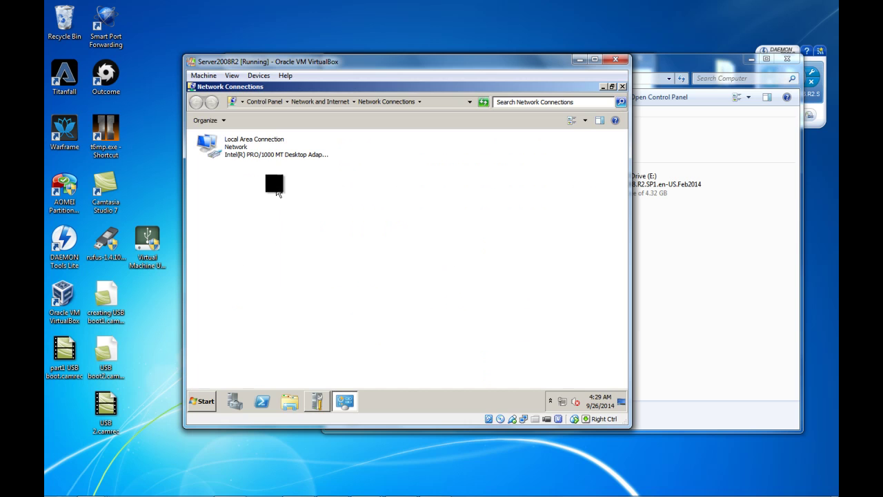
right_click(242, 145)
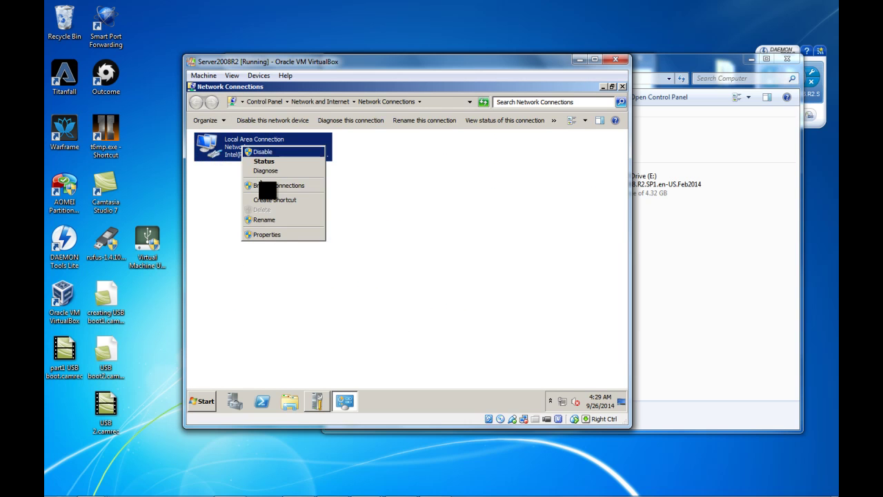
left_click(284, 235)
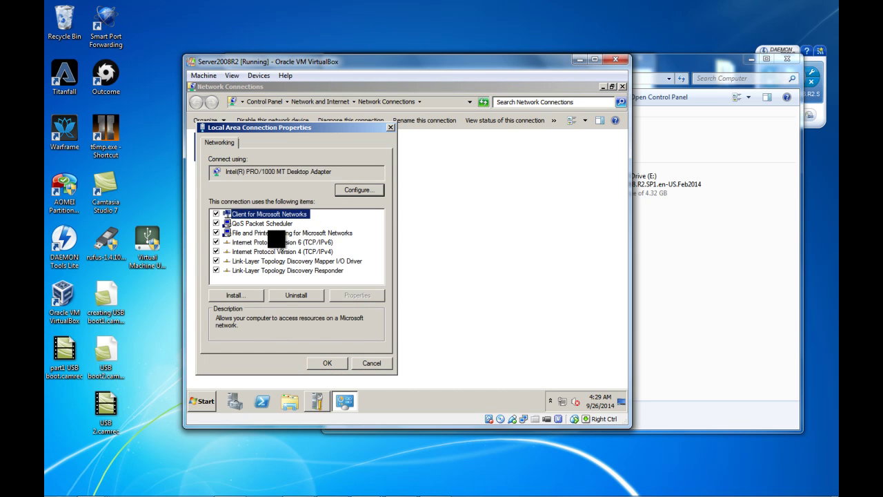
left_click(214, 242)
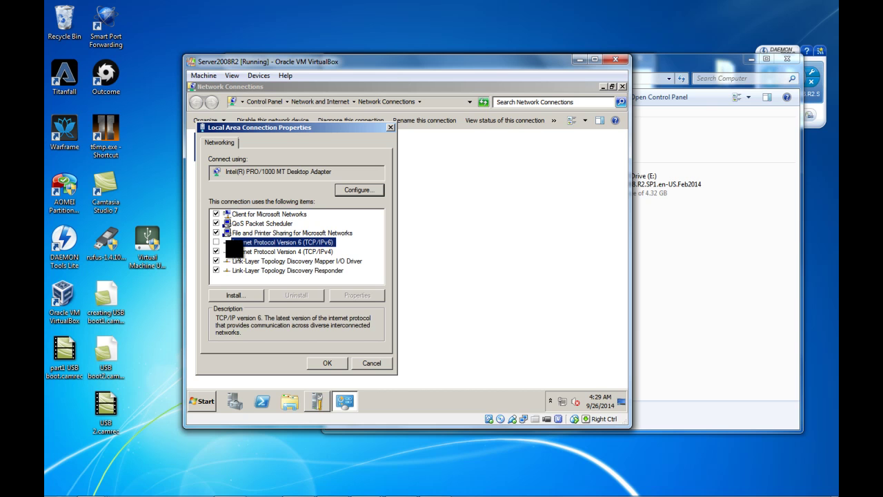
left_click(239, 251)
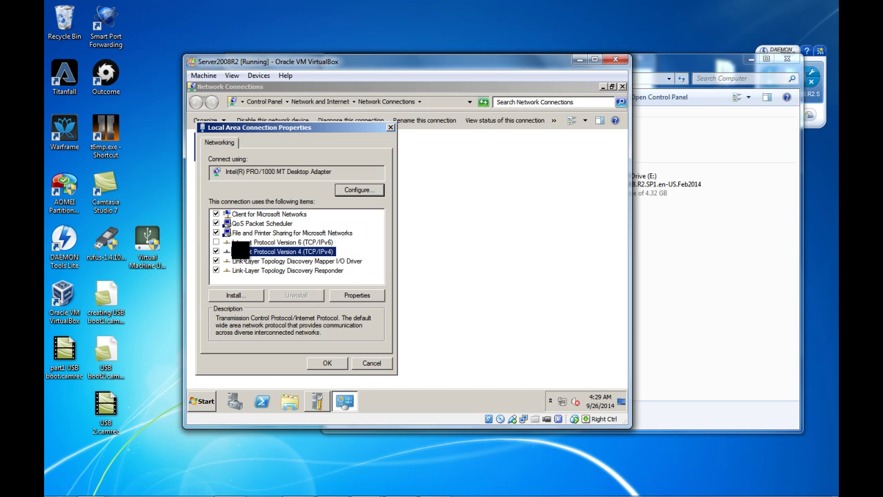
left_click(349, 295)
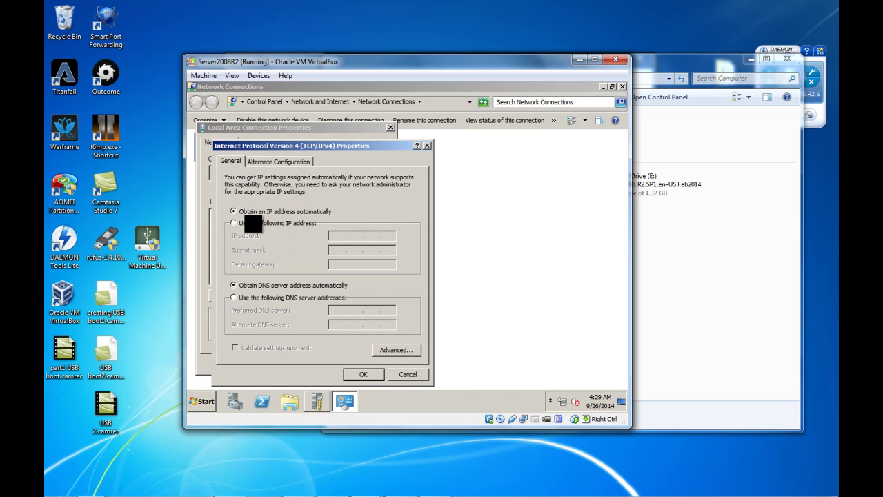
- Enter static IP 192.168.0.1, subnet mask 255.255.255.0 and preferred DNS server 192.168.0.1
left_click(262, 223)
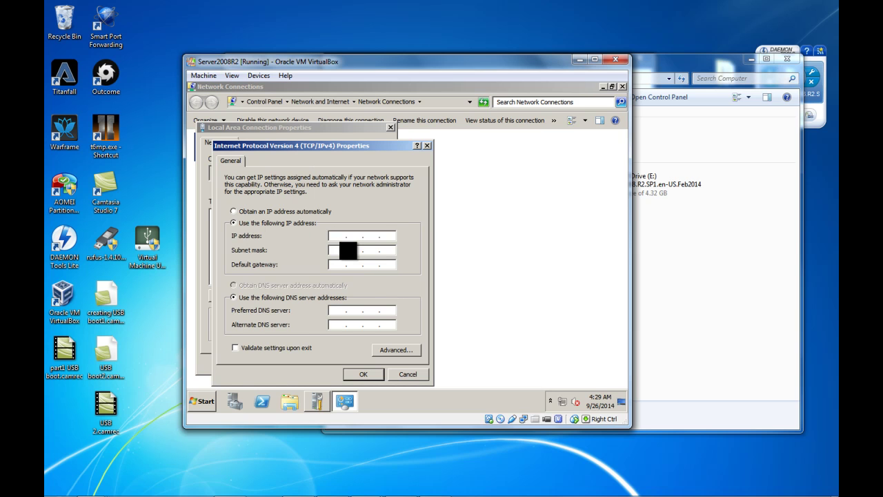
type("192 . 168 . 0 . 1")
key("Tab")
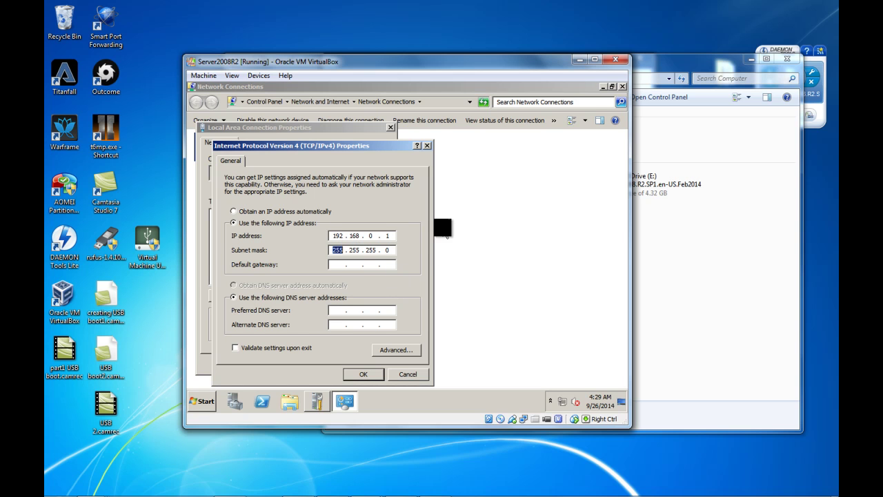
left_click(332, 265)
left_click(390, 237)
type("1")
type("192 . 168 . 0 . 1")
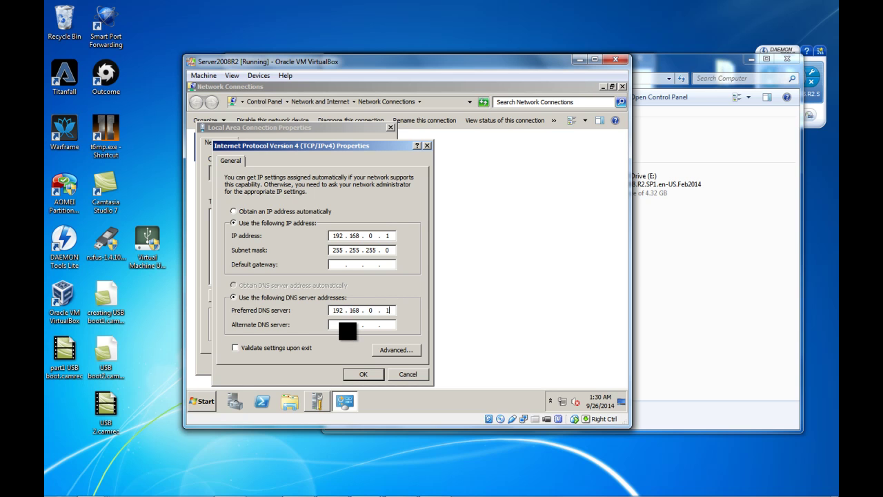
- Confirm the IPv4 settings and close the connection properties and Network Connections window
left_click(363, 374)
left_click(328, 363)
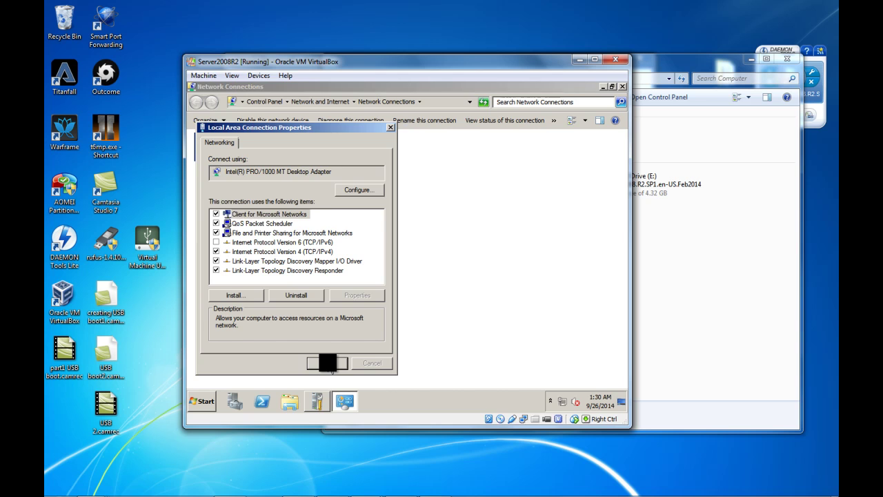
left_click(321, 290)
key("alt+F4")
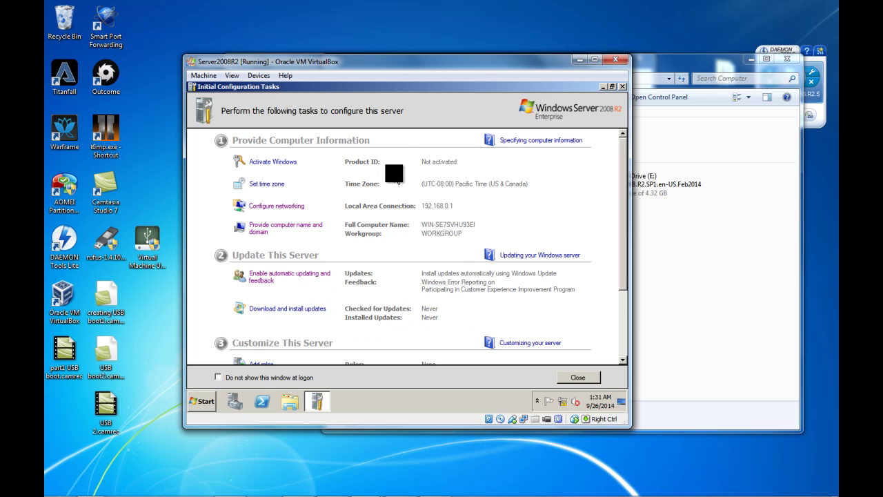
- Go through Control Panel > Network and Internet > Network and Sharing Center to Change advanced sharing settings
scroll(287, 352, "down", 3)
scroll(287, 323, "up", 3)
left_click(202, 401)
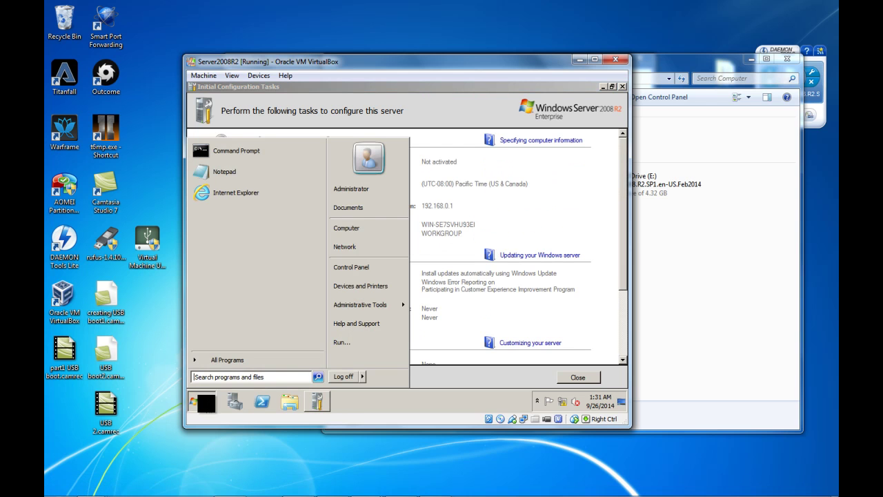
left_click(363, 264)
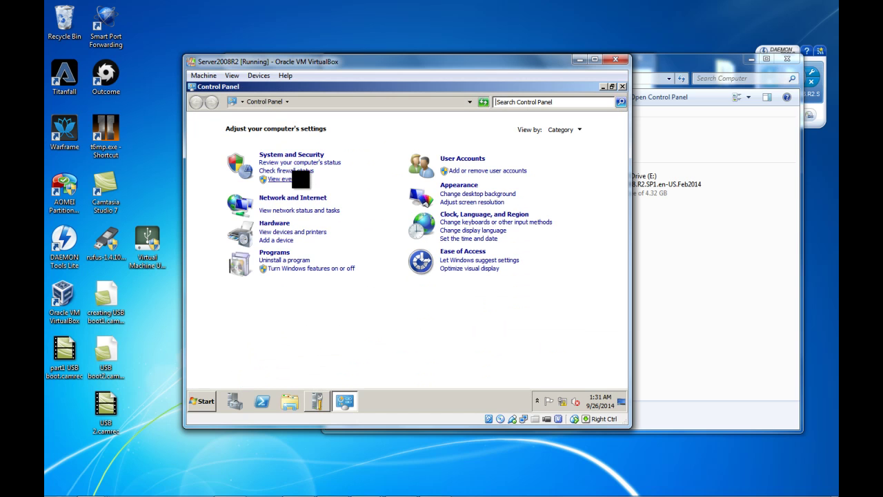
left_click(308, 198)
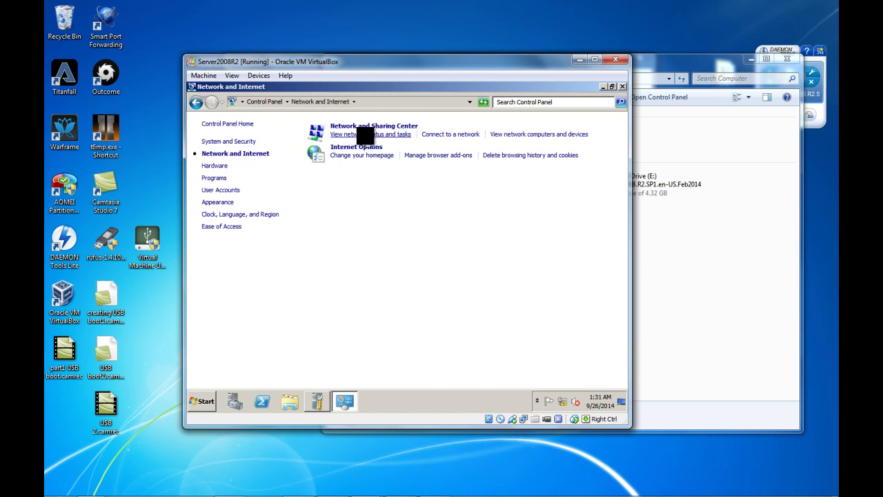
left_click(379, 133)
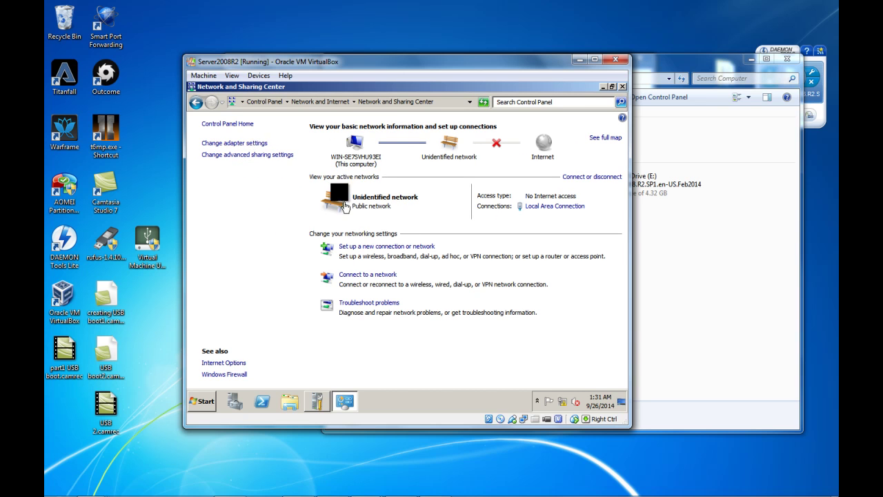
left_click(232, 156)
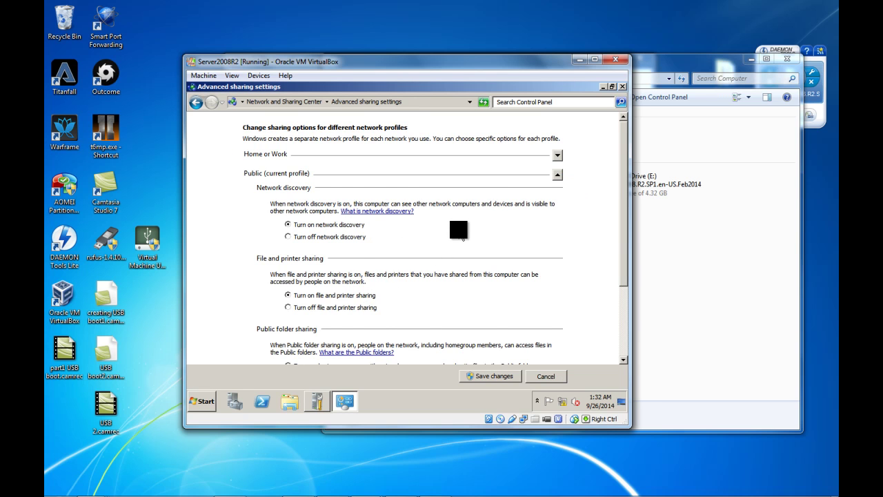
- Expand the Home or Work profile and save it with file, printer and Public folder sharing on
scroll(461, 235, "down", 2)
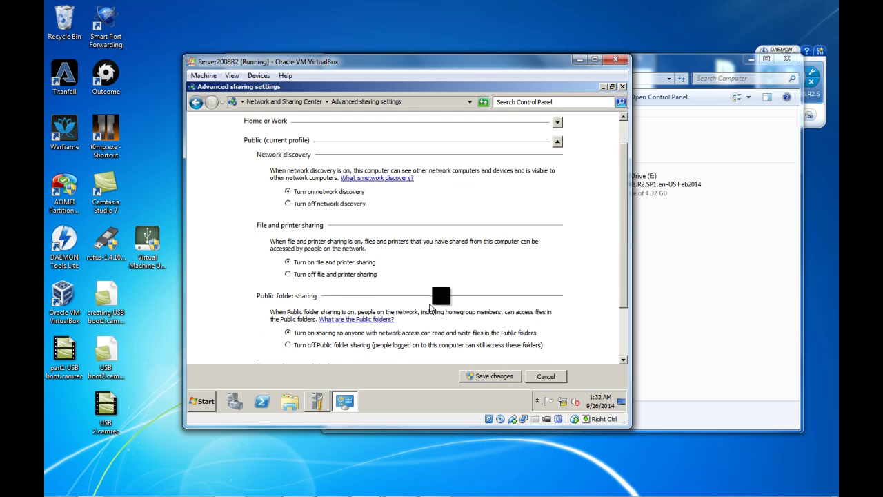
scroll(559, 257, "down", 1)
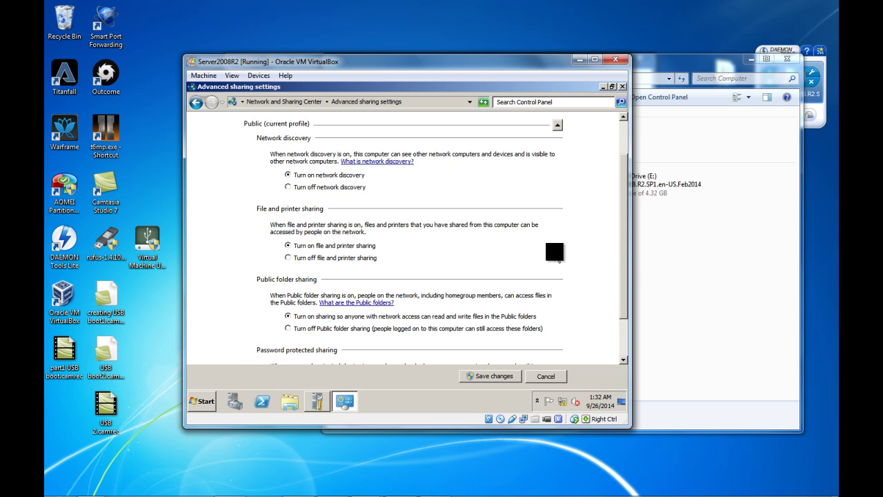
scroll(555, 252, "down", 3)
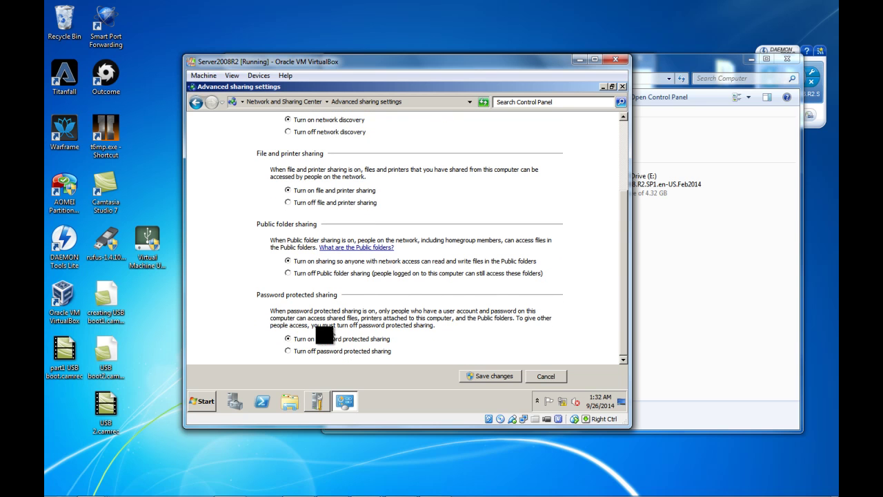
scroll(452, 257, "up", 5)
scroll(450, 255, "up", 1)
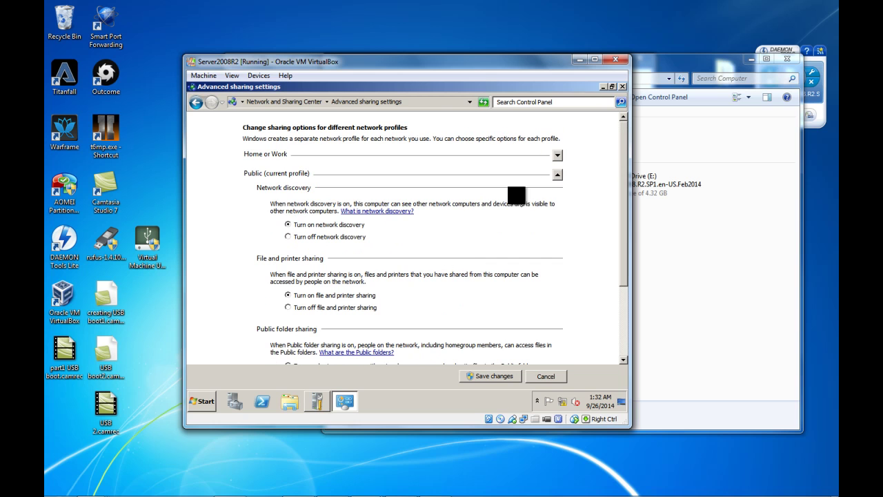
left_click(560, 157)
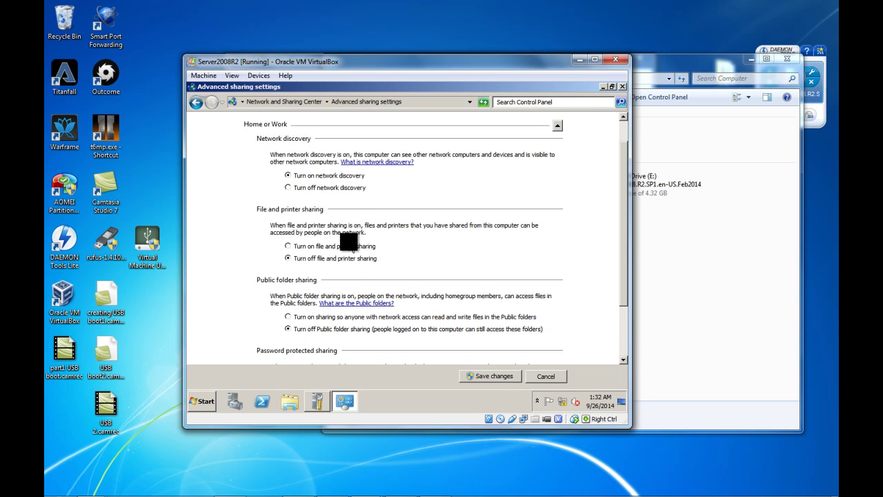
scroll(435, 187, "up", 1)
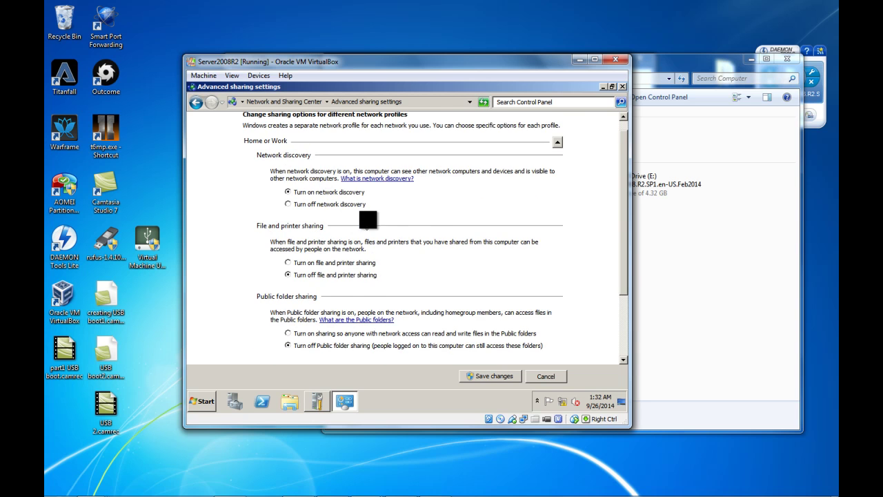
left_click(557, 148)
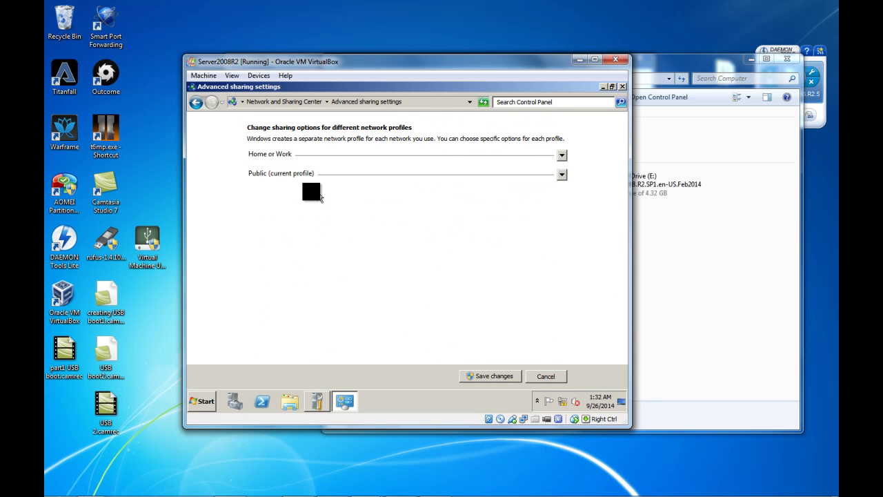
left_click(560, 158)
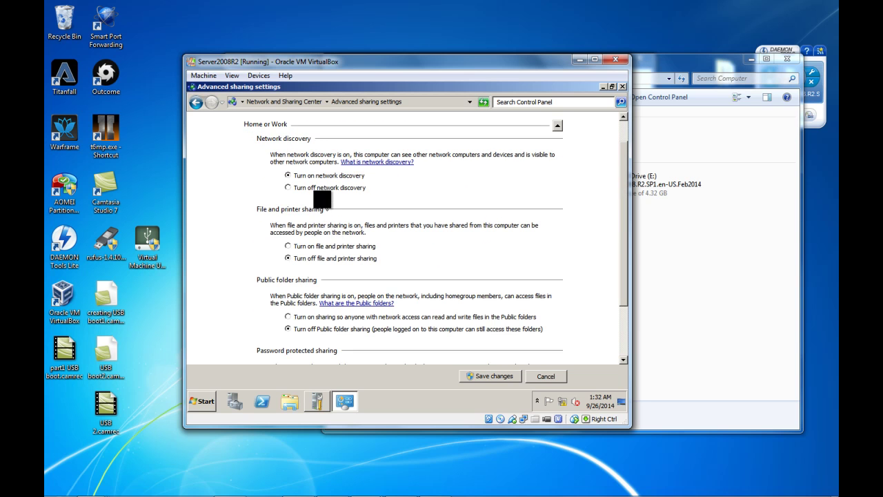
scroll(314, 246, "down", 2)
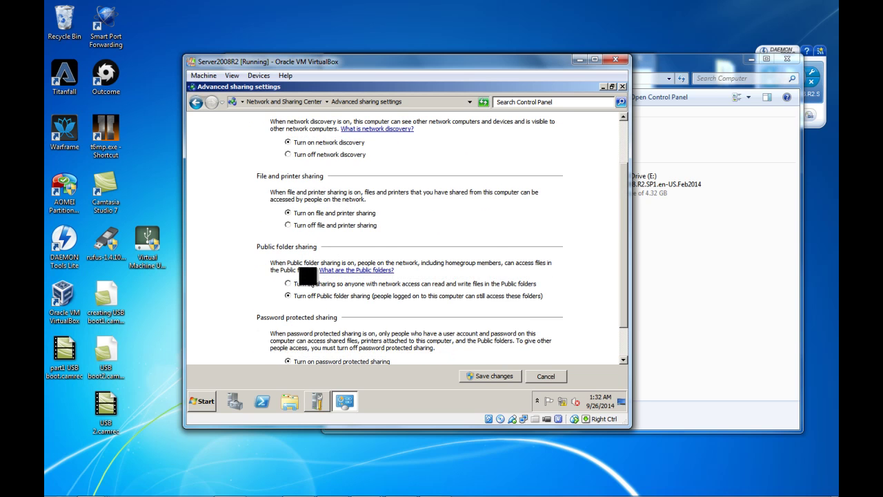
scroll(491, 187, "down", 3)
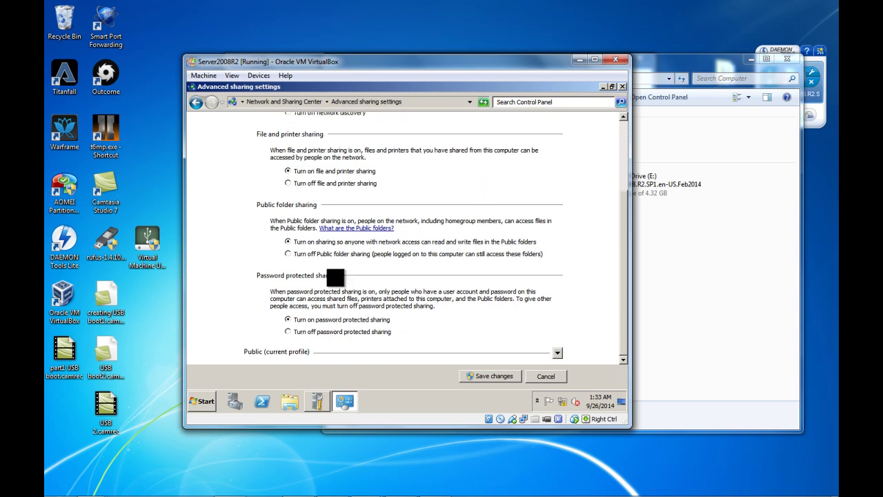
left_click(478, 378)
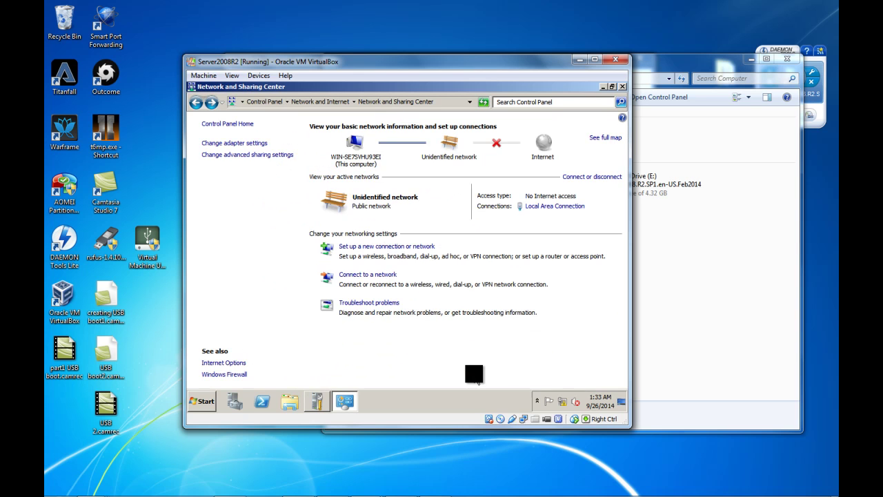